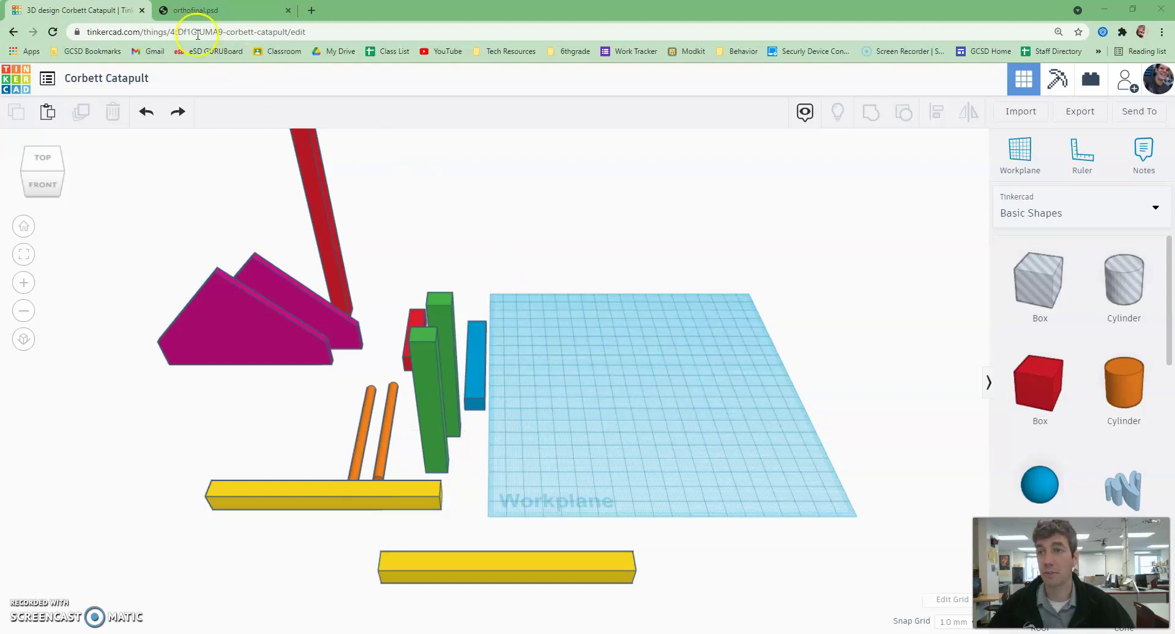
Look over the catapult reference drawings, then orbit the design to a back-right view
{"action": "left_click", "coordinate": [195, 10]}
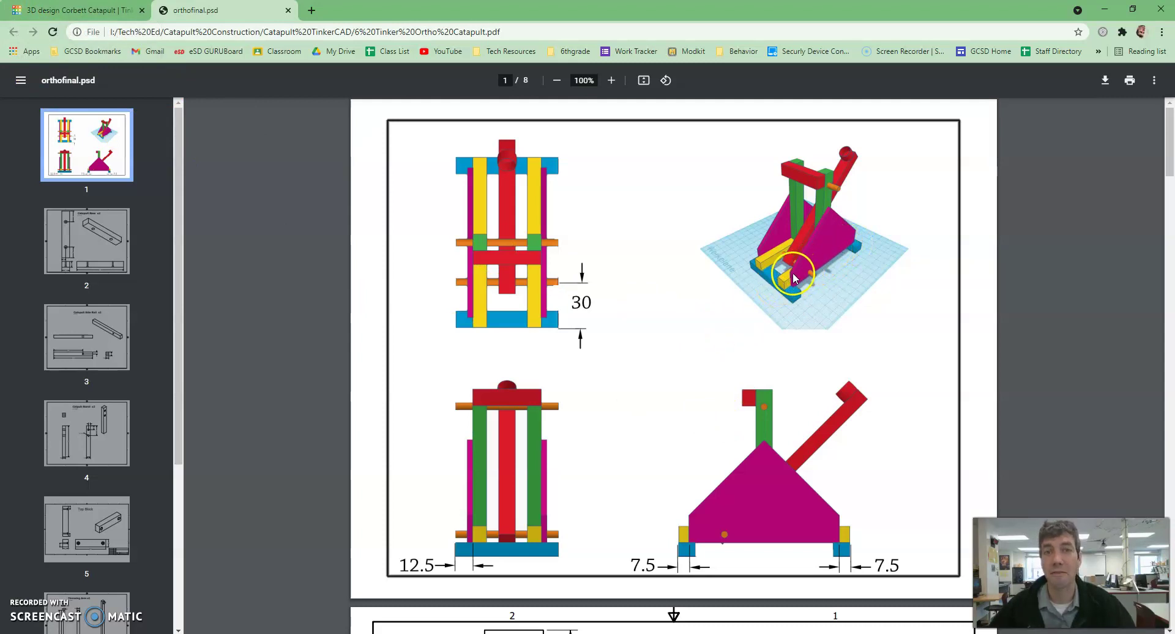
{"action": "left_click", "coordinate": [84, 15]}
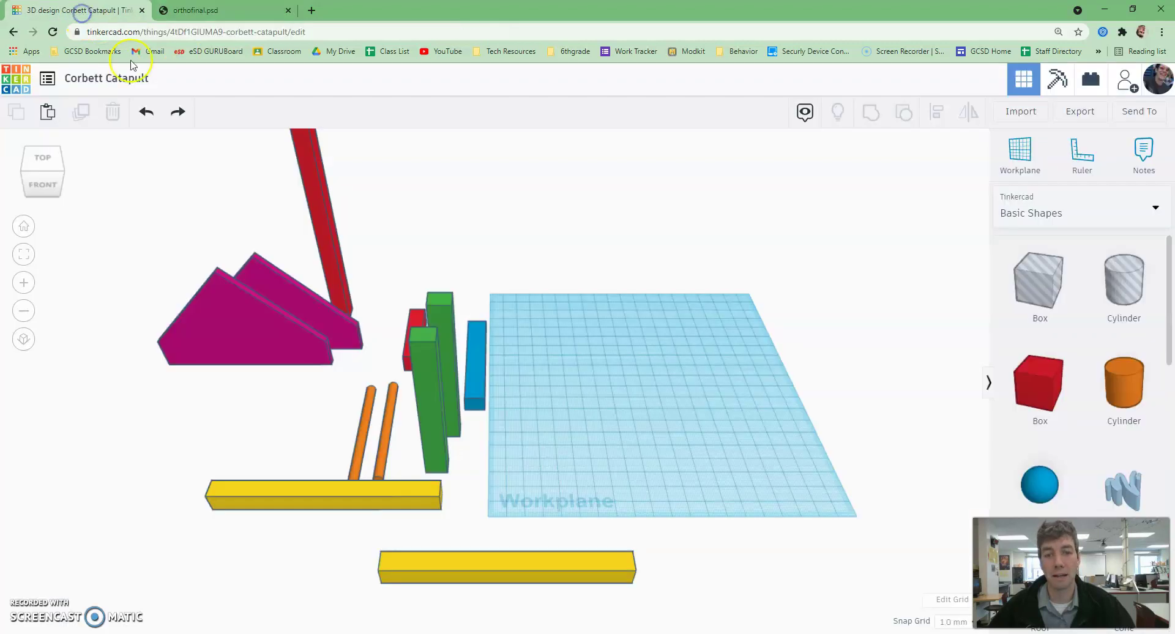
{"action": "left_click", "coordinate": [65, 176]}
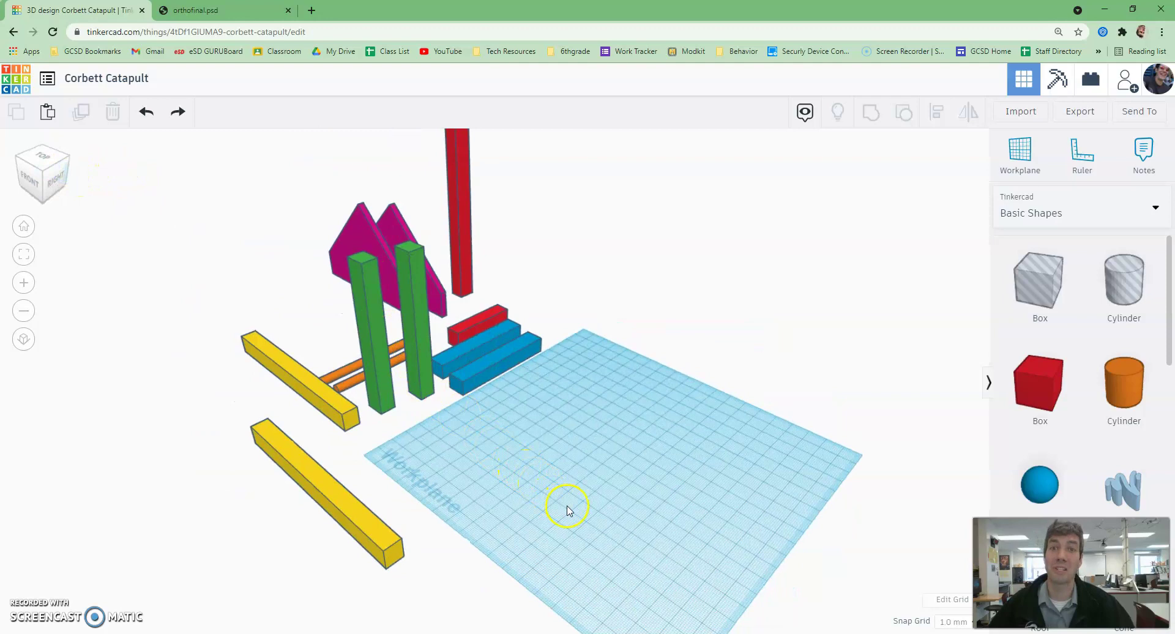
{"action": "left_click", "coordinate": [67, 158]}
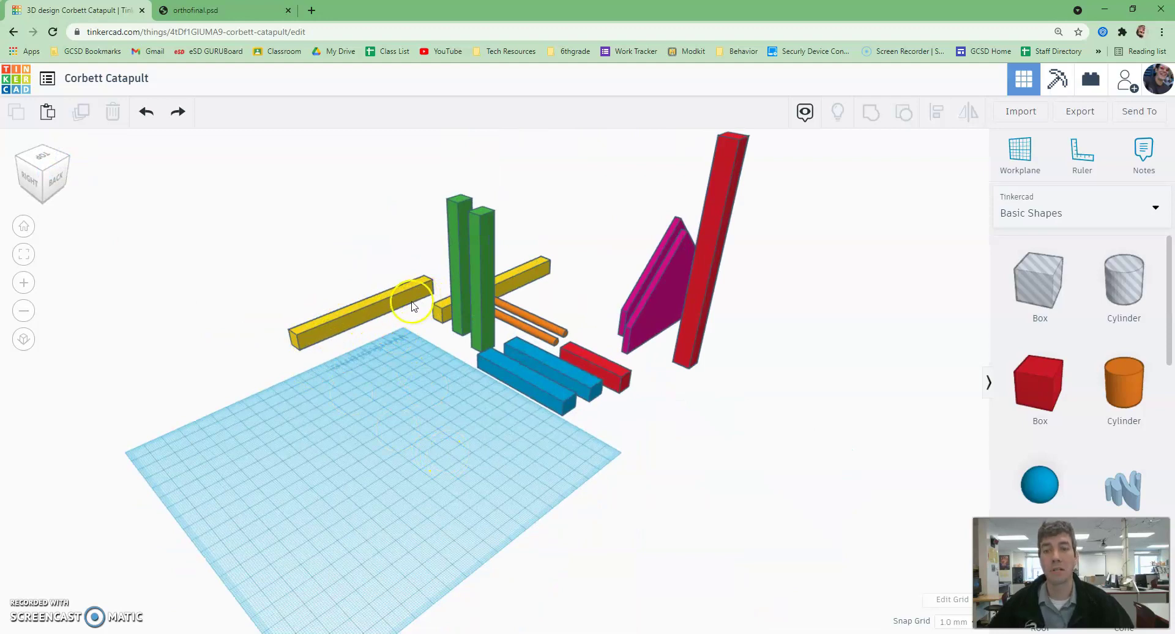
Zoom in and out on the parts and compare them with the catapult PDF drawing
{"action": "left_click", "coordinate": [260, 11]}
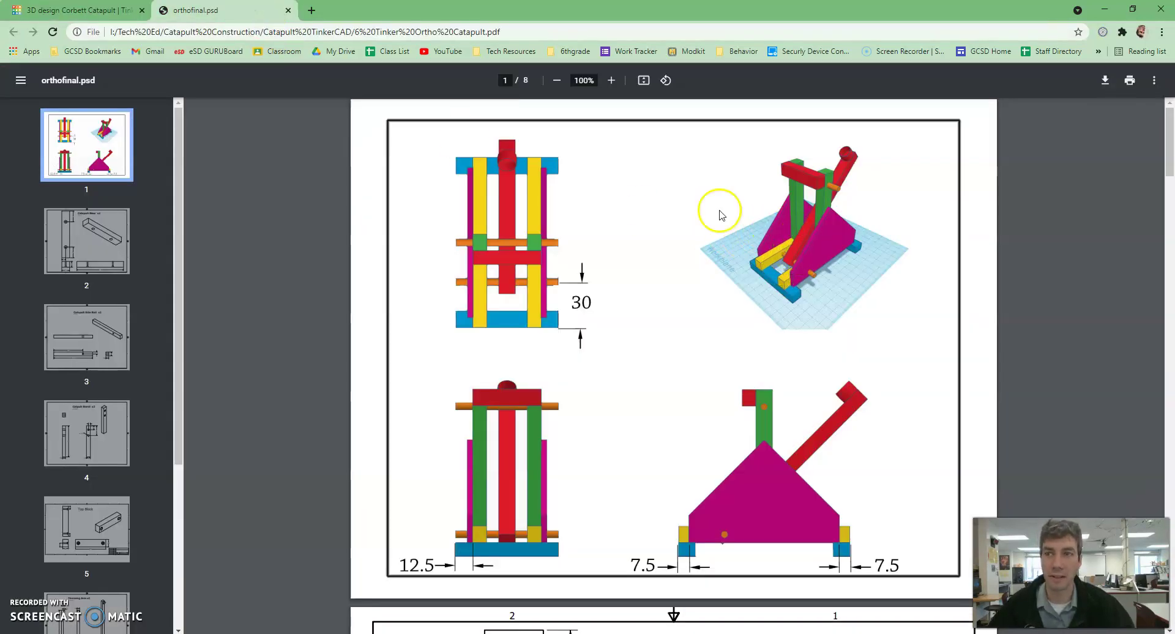
{"action": "left_click", "coordinate": [82, 11]}
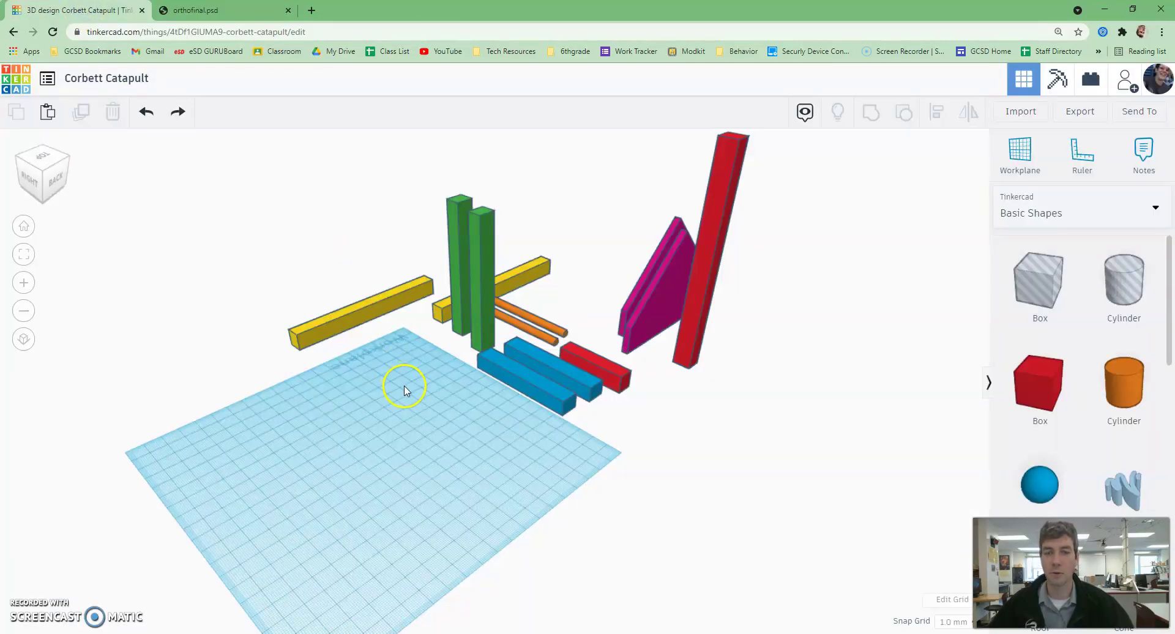
{"action": "scroll", "coordinate": [404, 390], "scroll_direction": "down", "scroll_amount": 2}
{"action": "scroll", "coordinate": [404, 388], "scroll_direction": "up", "scroll_amount": 3}
{"action": "scroll", "coordinate": [398, 398], "scroll_direction": "down", "scroll_amount": 2}
{"action": "scroll", "coordinate": [457, 378], "scroll_direction": "up", "scroll_amount": 1}
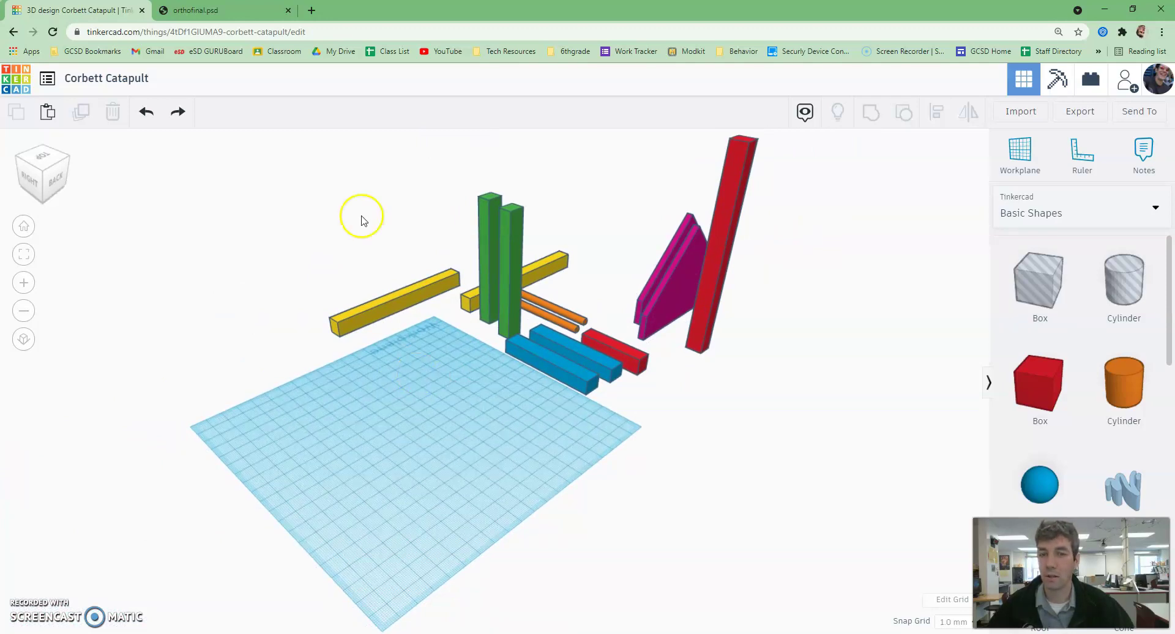
{"action": "left_click", "coordinate": [234, 9]}
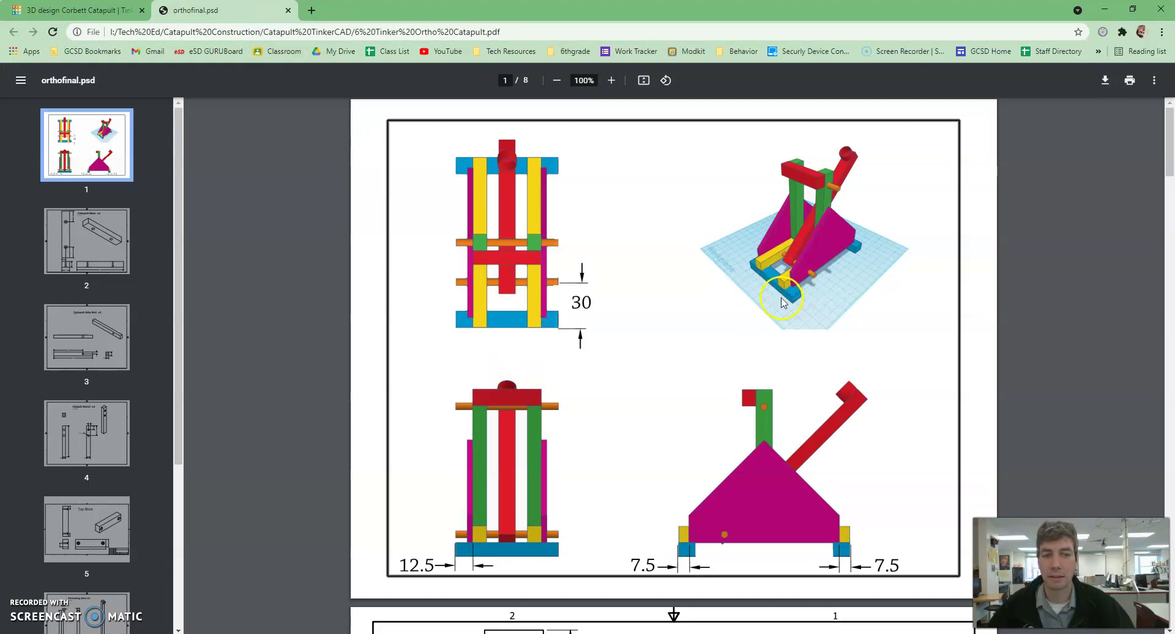
Drag a blue base bar onto the lower left of the workplane
{"action": "left_click", "coordinate": [116, 9]}
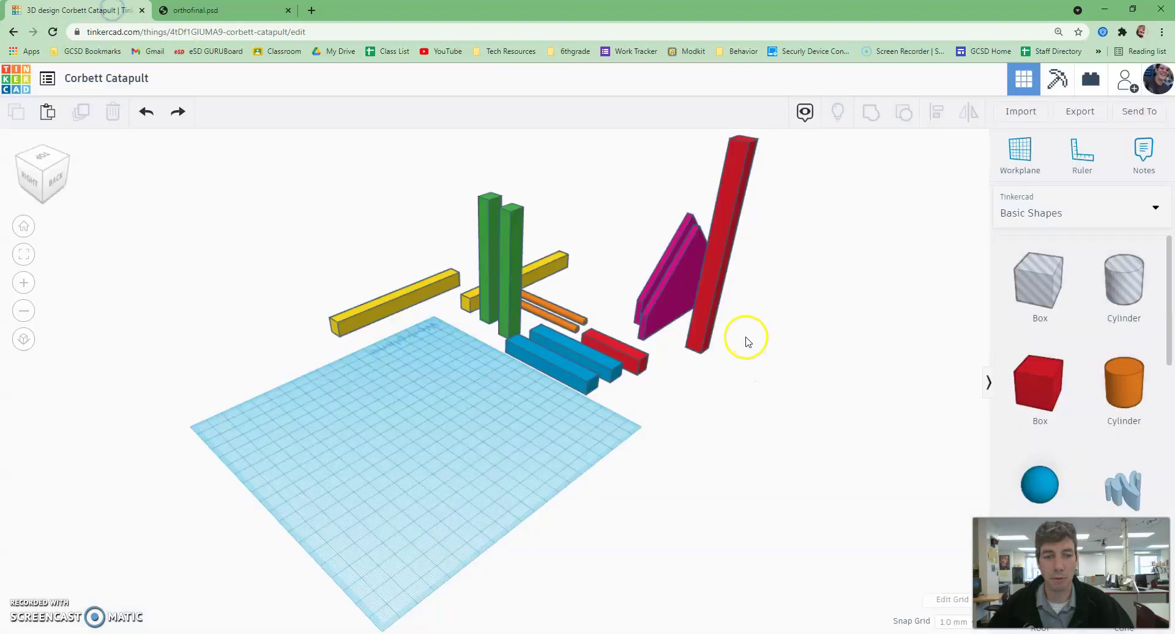
{"action": "left_click_drag", "start_coordinate": [577, 370], "coordinate": [342, 517]}
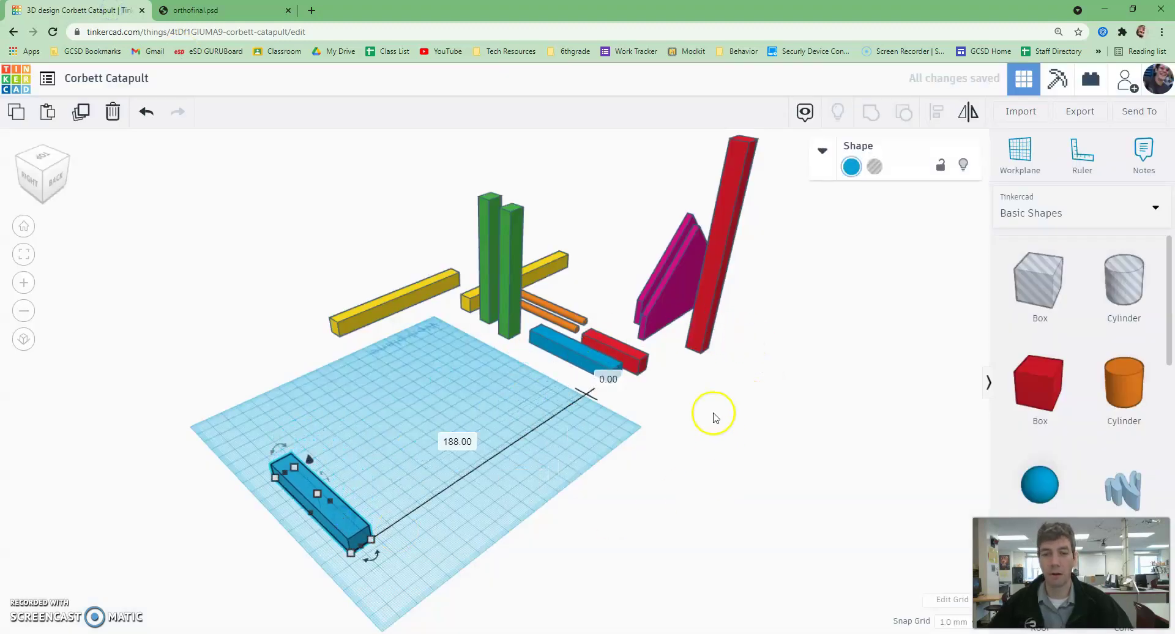
{"action": "left_click", "coordinate": [507, 517]}
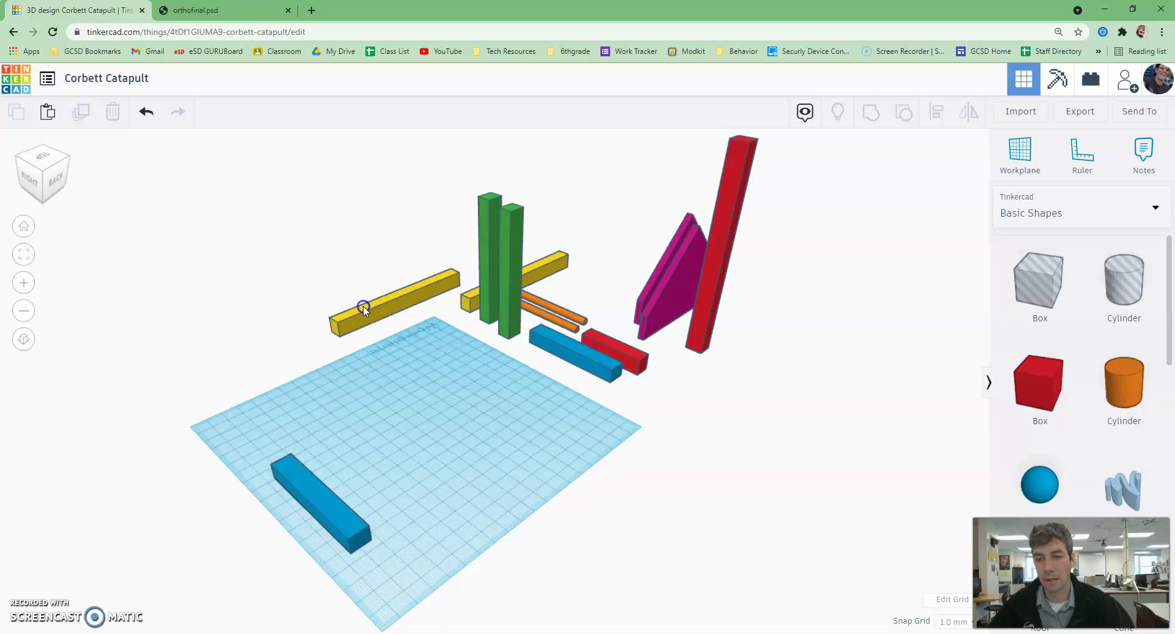
Bring the left yellow rail down beside the blue bar and marquee-select both bars
{"action": "left_click", "coordinate": [362, 330]}
{"action": "left_click_drag", "start_coordinate": [362, 330], "coordinate": [418, 496]}
{"action": "left_click", "coordinate": [425, 536]}
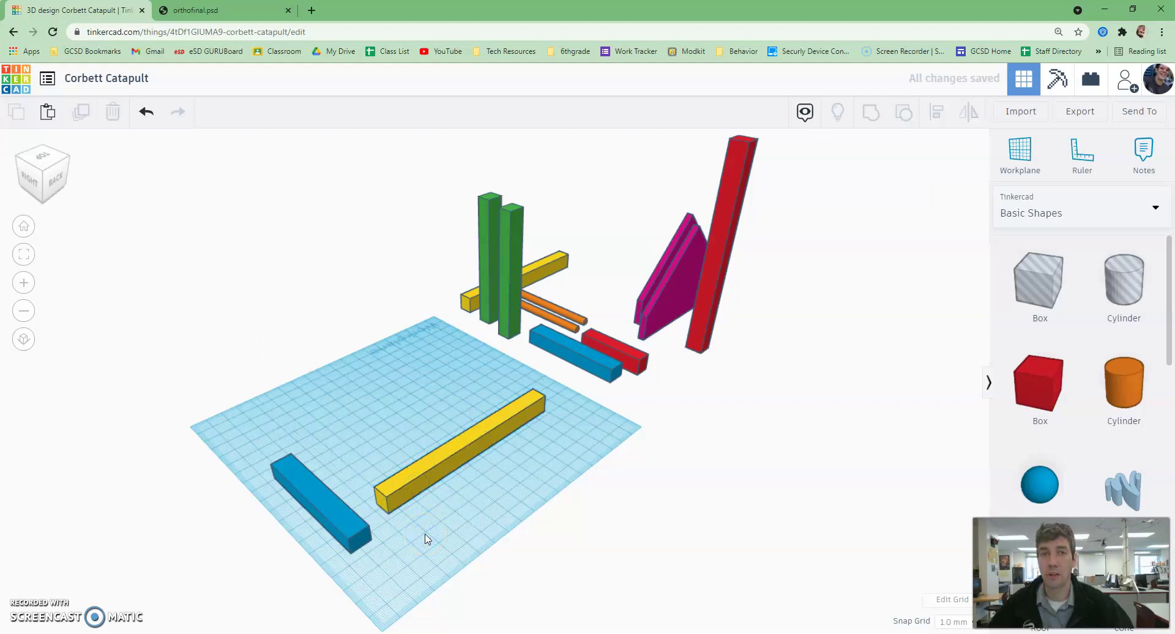
{"action": "left_click_drag", "start_coordinate": [407, 522], "coordinate": [314, 442]}
Align the yellow rail's end with the blue bar's end, using the blue bar as key shape
{"action": "left_click", "coordinate": [936, 112]}
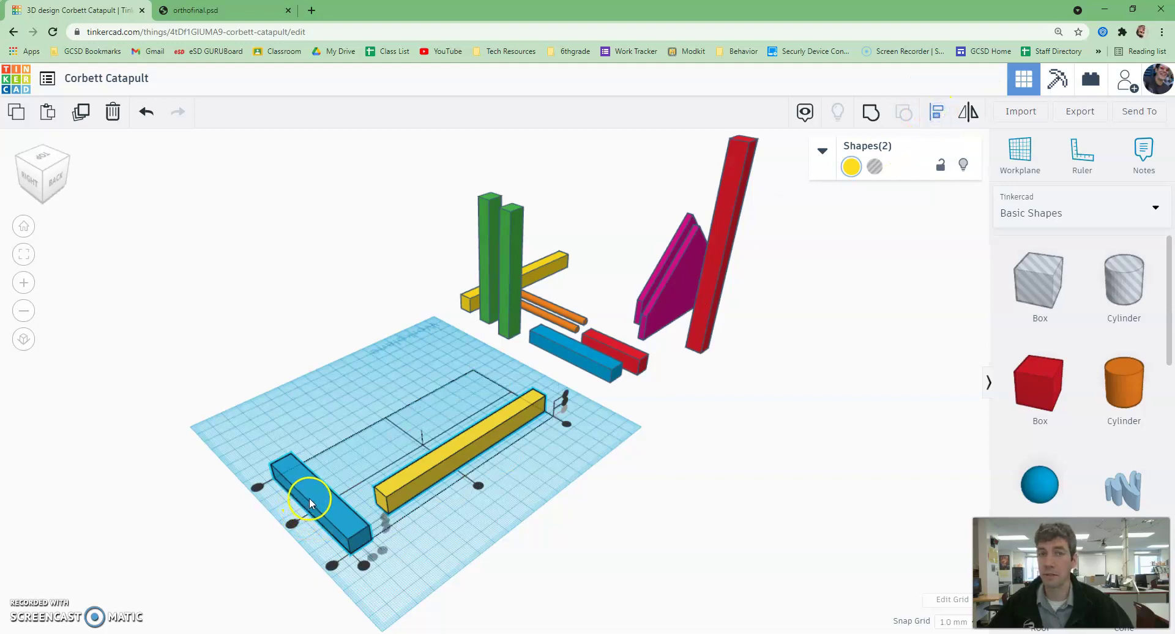
{"action": "left_click", "coordinate": [309, 498]}
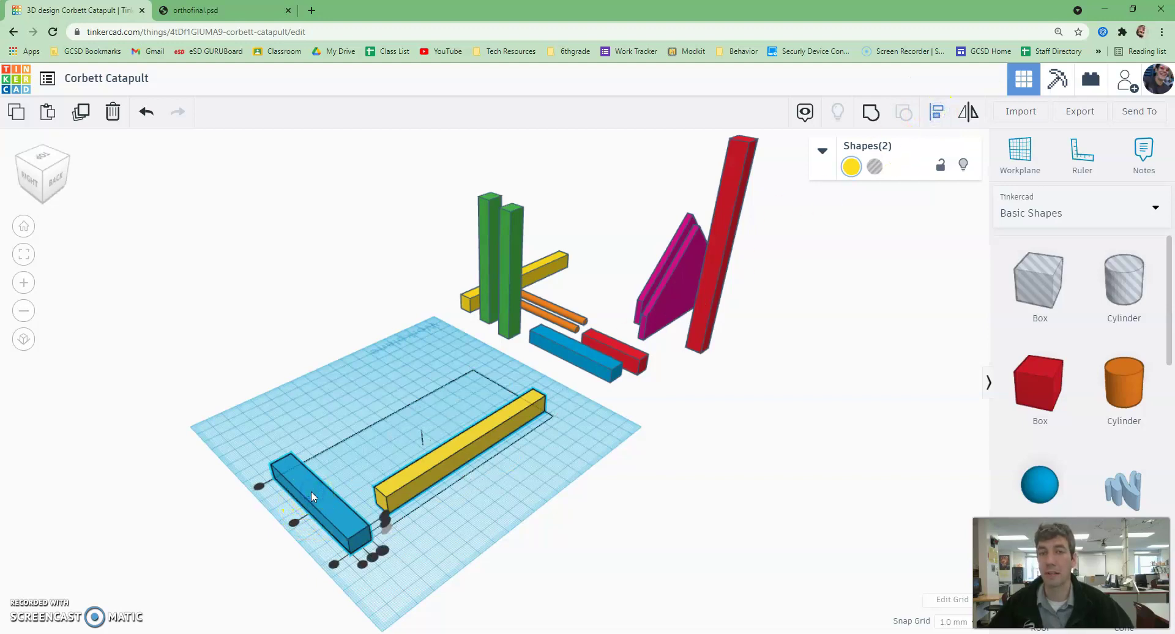
{"action": "left_click", "coordinate": [332, 563]}
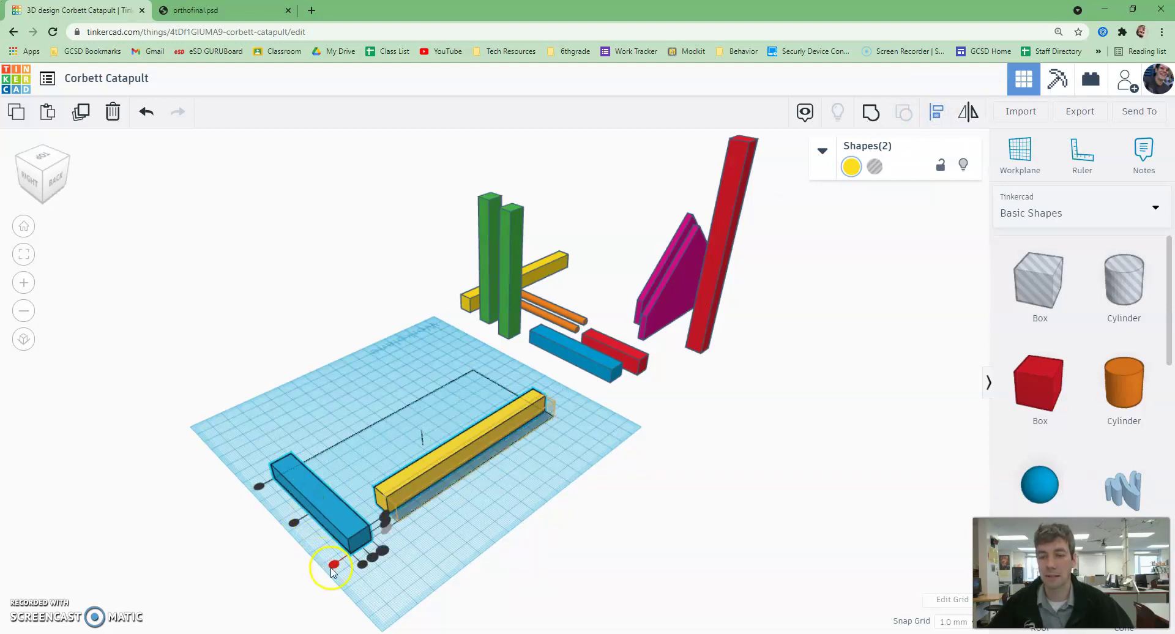
{"action": "left_click", "coordinate": [258, 487]}
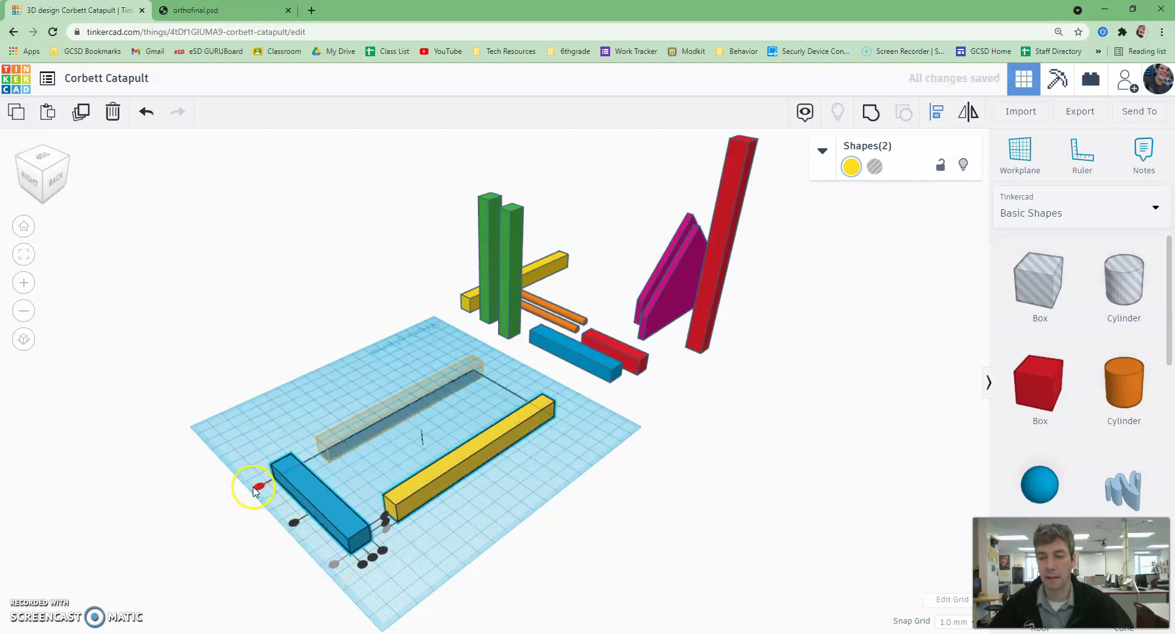
{"action": "left_click", "coordinate": [332, 564]}
{"action": "left_click", "coordinate": [362, 564]}
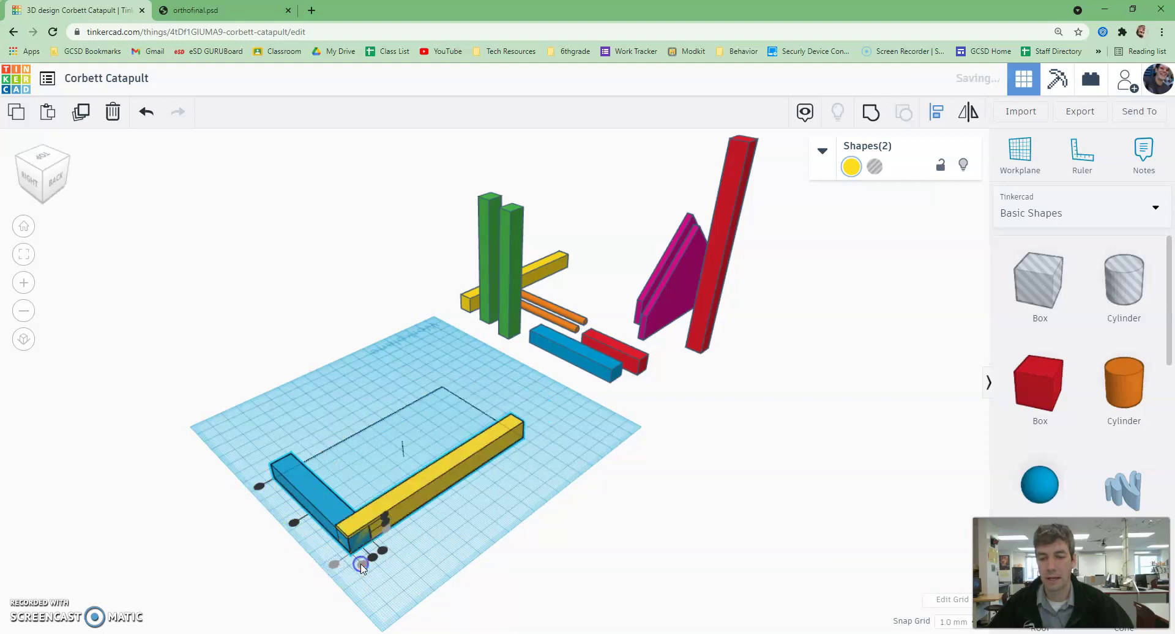
{"action": "left_click", "coordinate": [412, 579]}
{"action": "middle_click_drag", "start_coordinate": [412, 579], "coordinate": [451, 530]}
{"action": "scroll", "coordinate": [379, 521], "scroll_direction": "up", "scroll_amount": 8}
{"action": "left_click", "coordinate": [591, 447]}
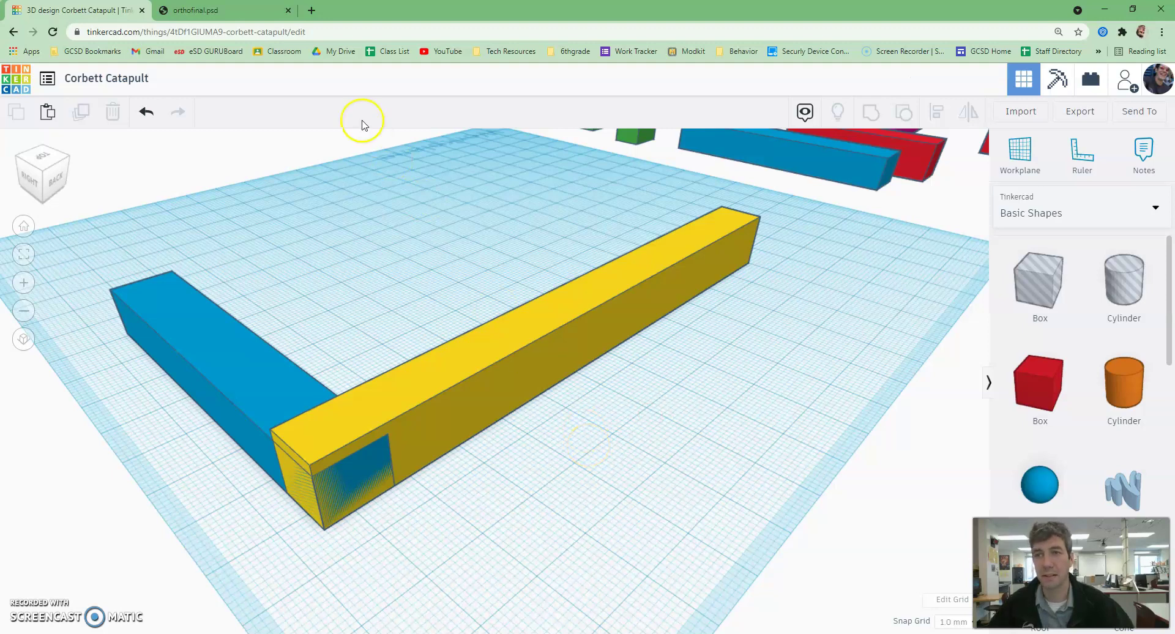
Check the drawing, note the blue bar's 10 mm height, and drag the yellow rail's height handle
{"action": "left_click", "coordinate": [217, 10]}
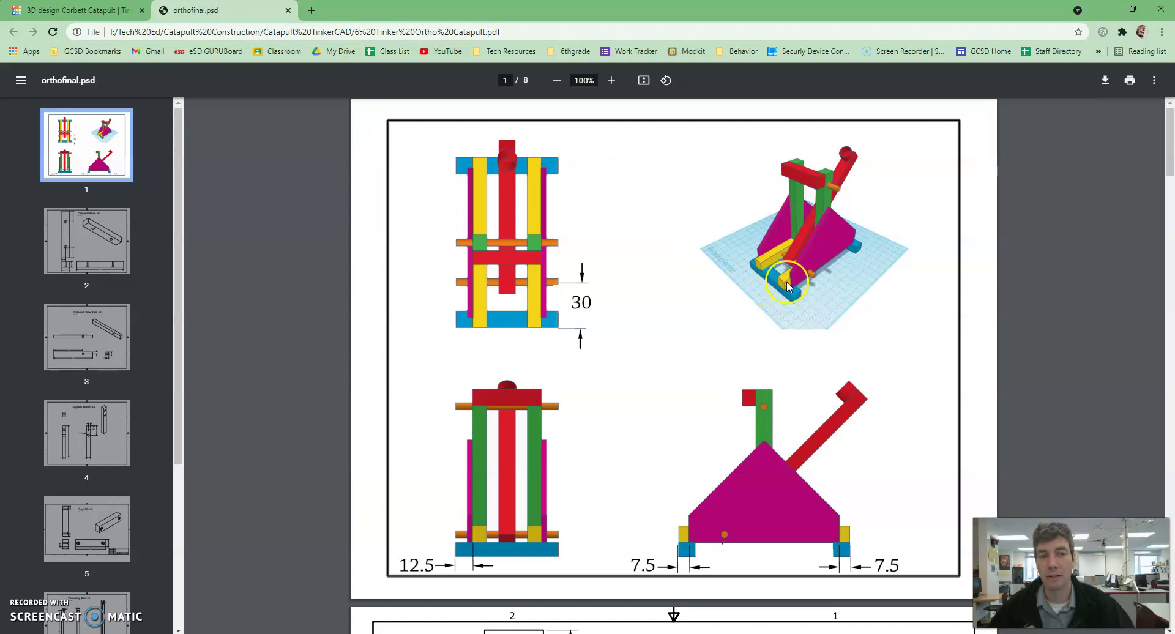
{"action": "left_click", "coordinate": [74, 9]}
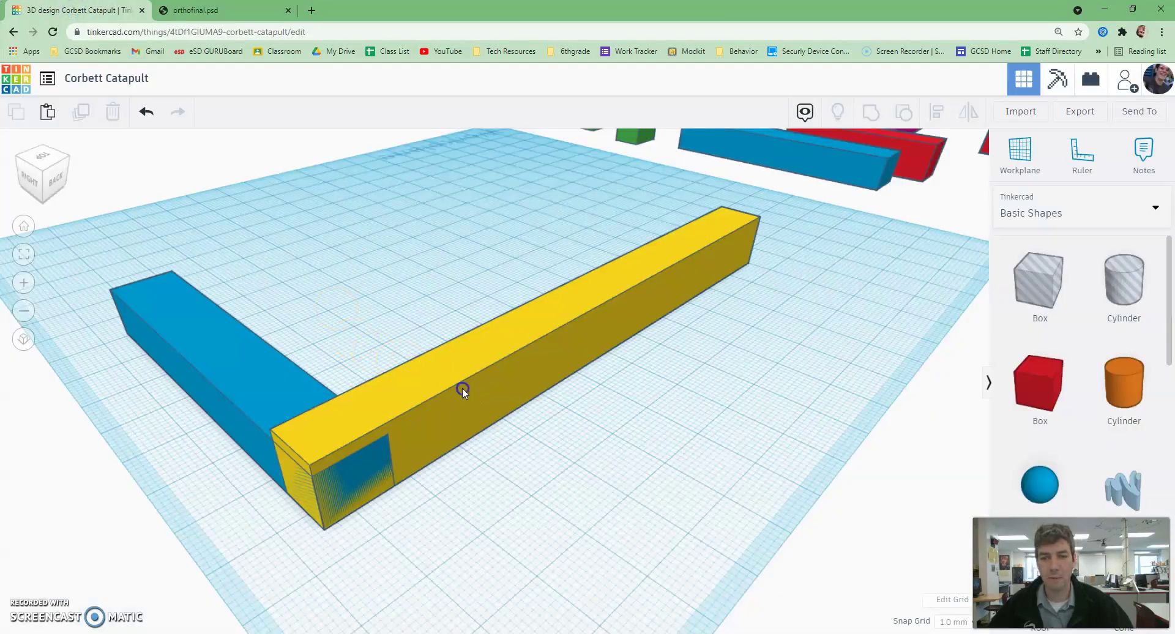
{"action": "left_click", "coordinate": [461, 388]}
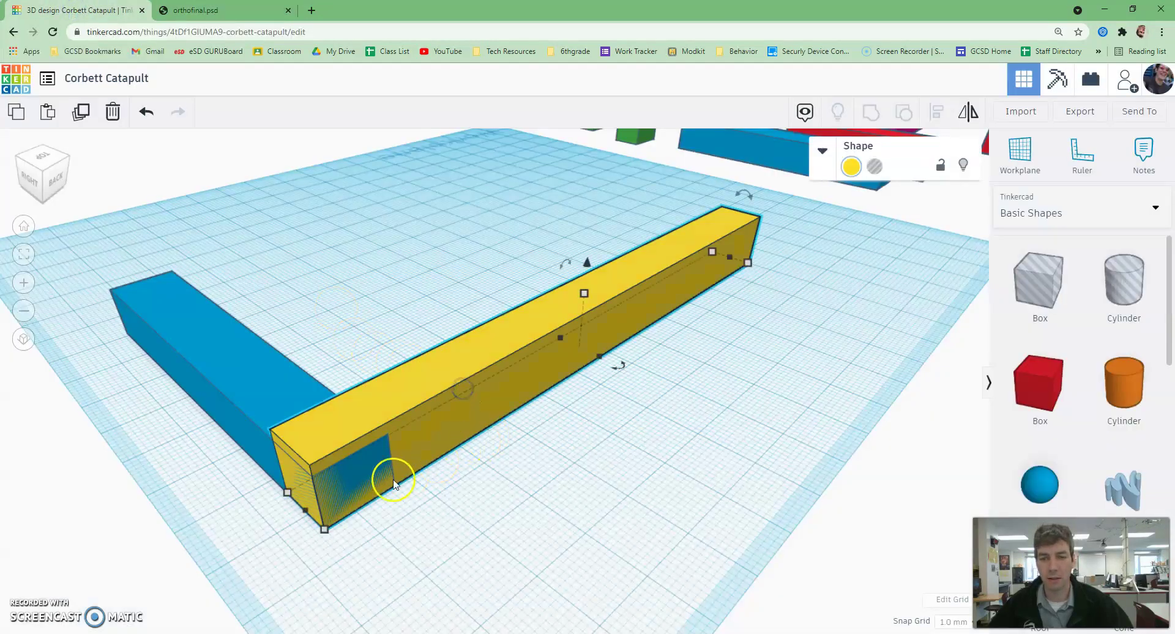
{"action": "left_click", "coordinate": [249, 402]}
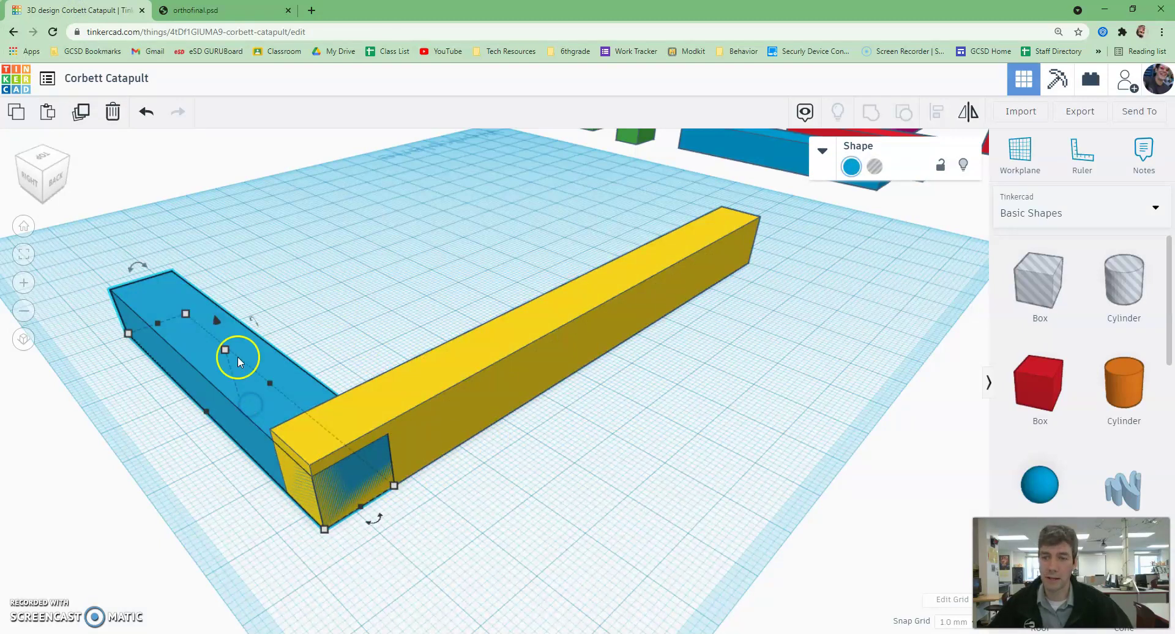
{"action": "mouse_move", "coordinate": [225, 350]}
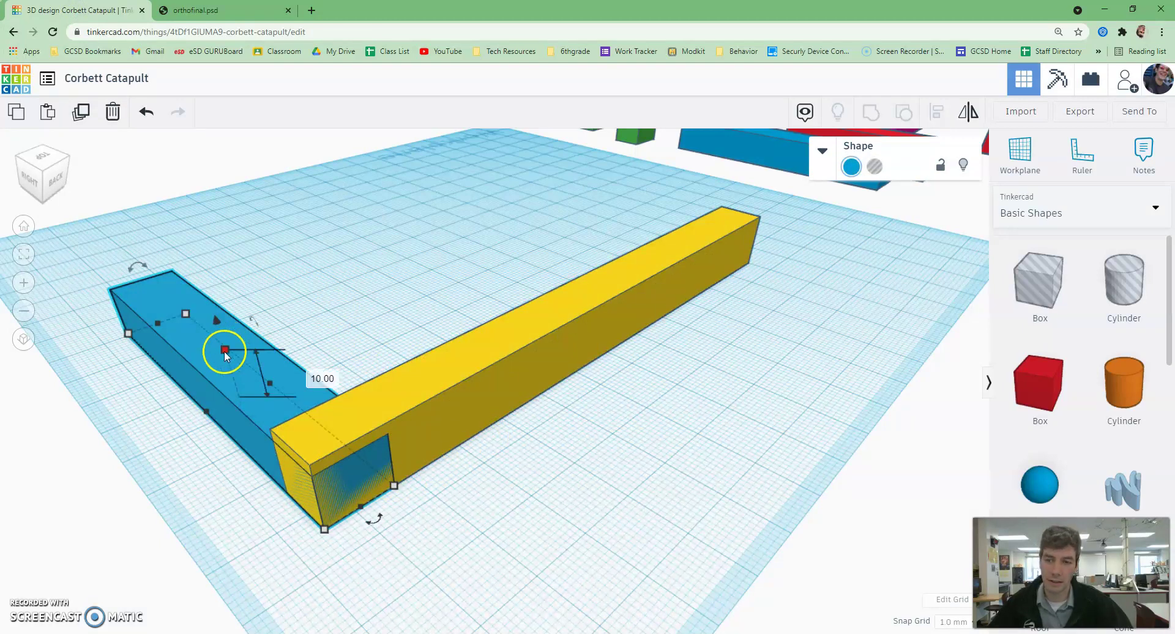
{"action": "left_click", "coordinate": [527, 354]}
{"action": "mouse_move", "coordinate": [585, 272]}
{"action": "left_mouse_down"}
{"action": "mouse_move", "coordinate": [585, 222]}
{"action": "mouse_move", "coordinate": [583, 273]}
{"action": "left_mouse_up"}
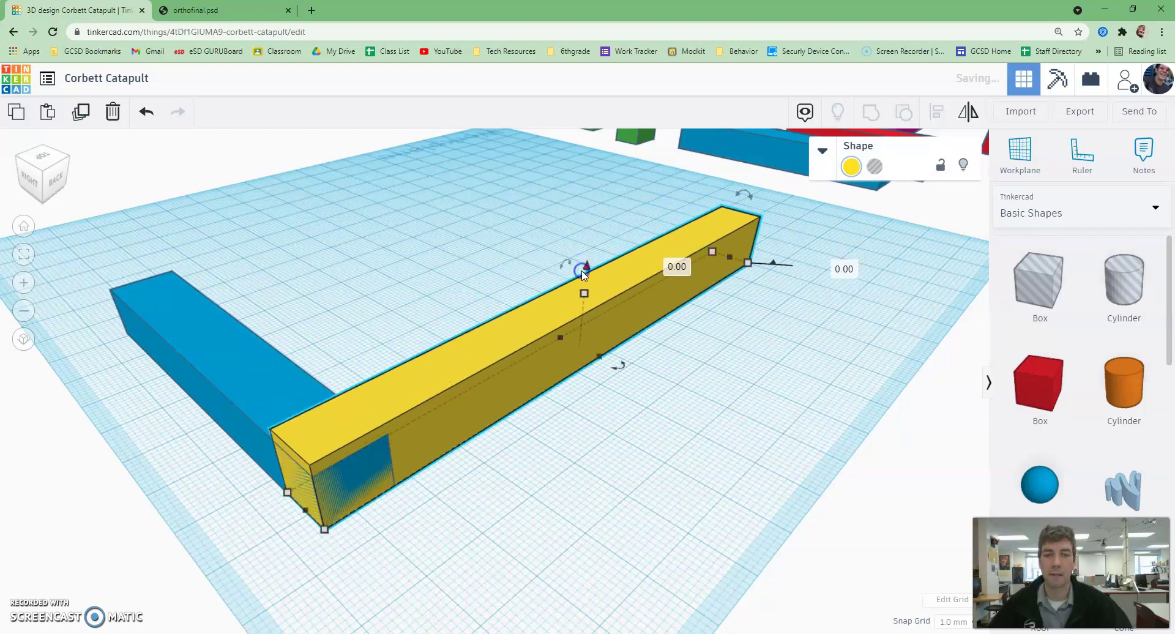
Place a work plane on the blue bar's top face
{"action": "left_click", "coordinate": [642, 403]}
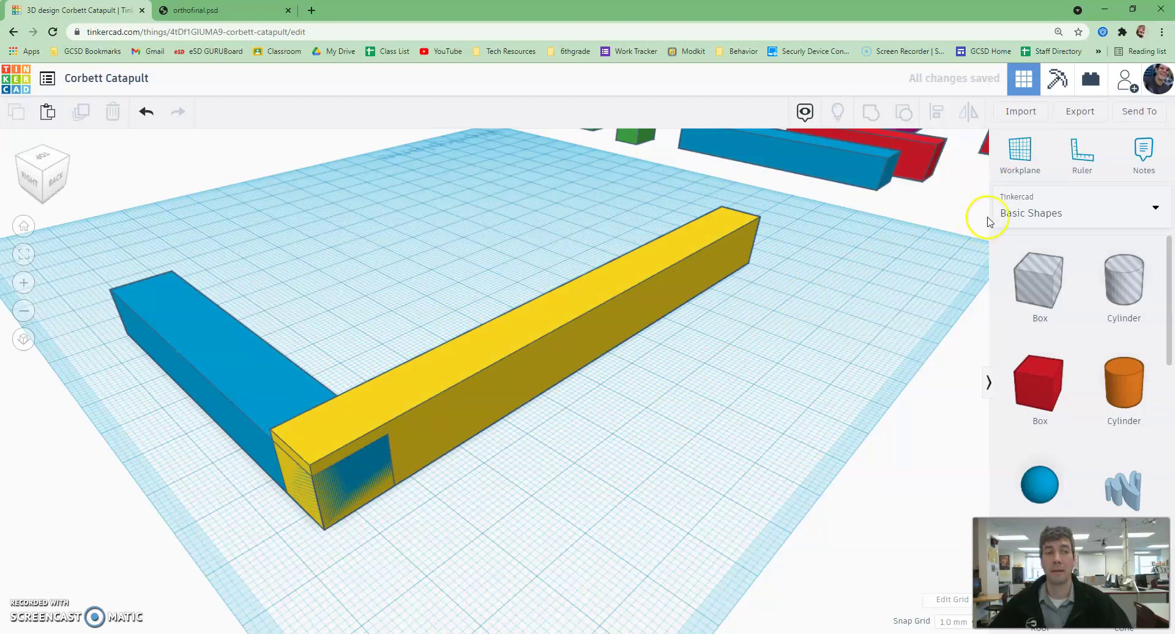
{"action": "left_click", "coordinate": [1019, 154]}
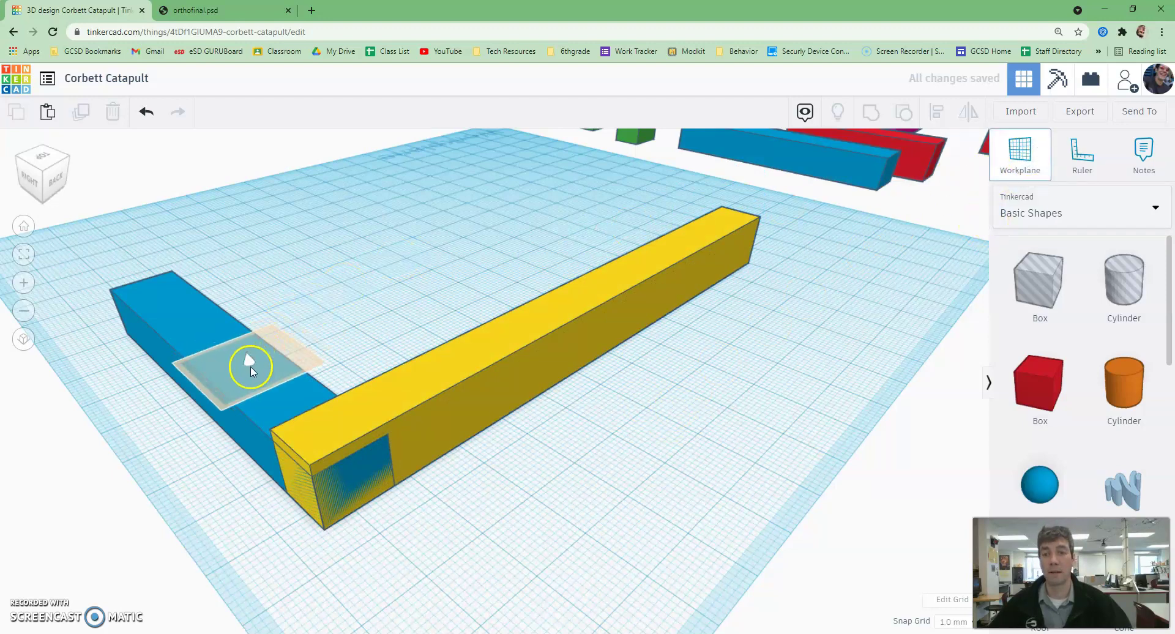
{"action": "left_click", "coordinate": [250, 370]}
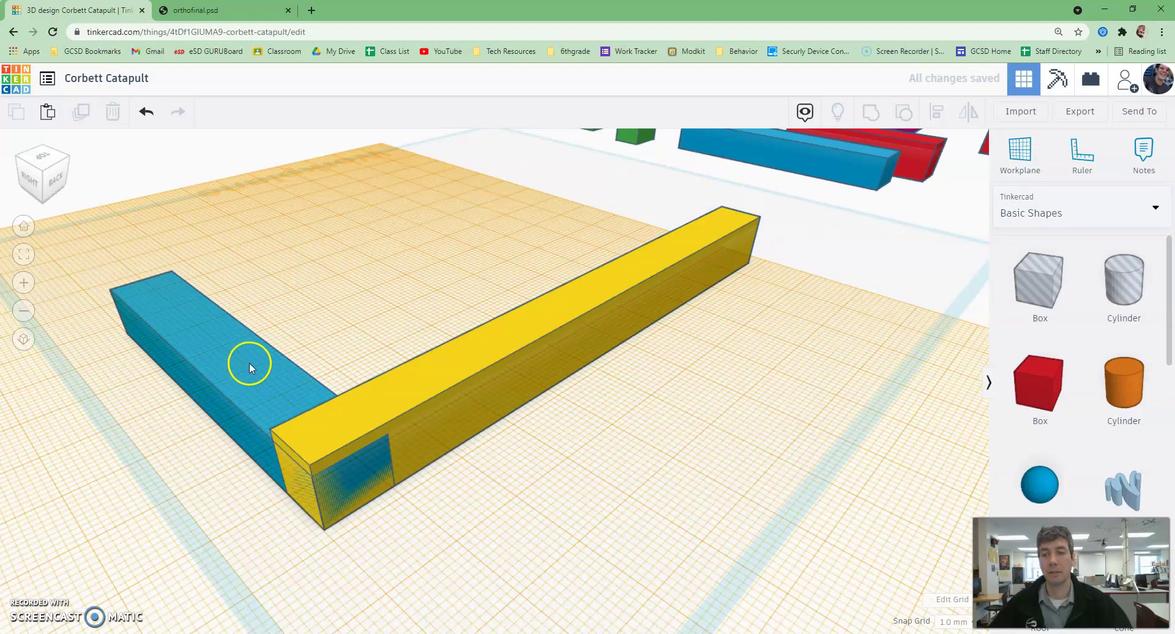
Drop the yellow rail onto the blue block with D and check its placement
{"action": "left_click", "coordinate": [439, 368]}
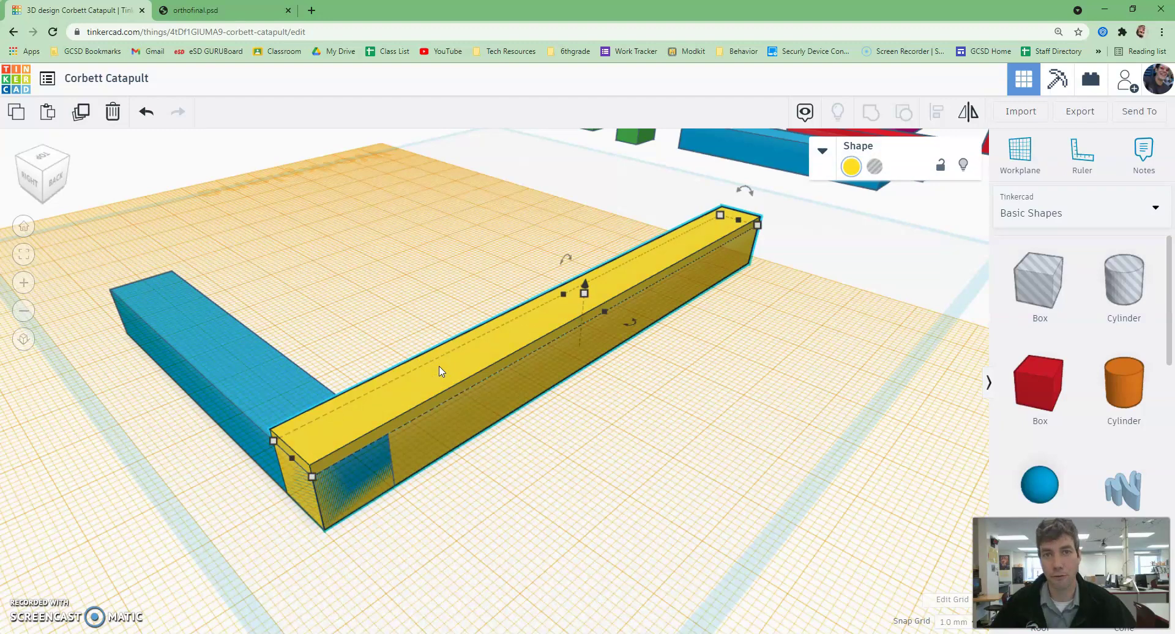
{"action": "key", "text": "d"}
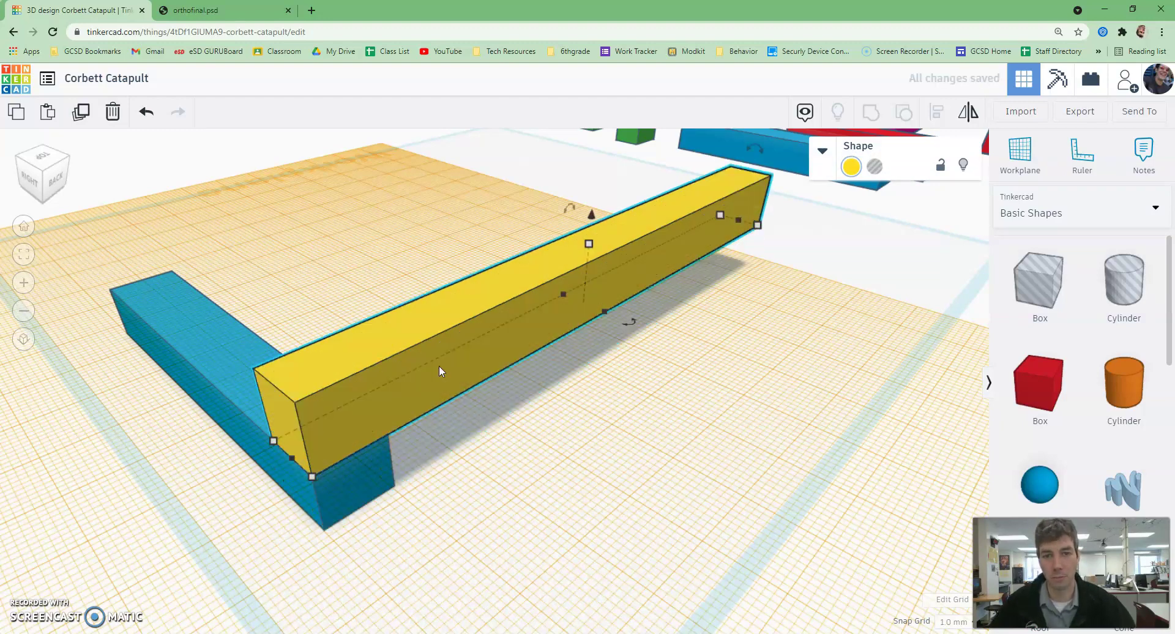
{"action": "left_click", "coordinate": [453, 375]}
{"action": "left_click", "coordinate": [541, 421]}
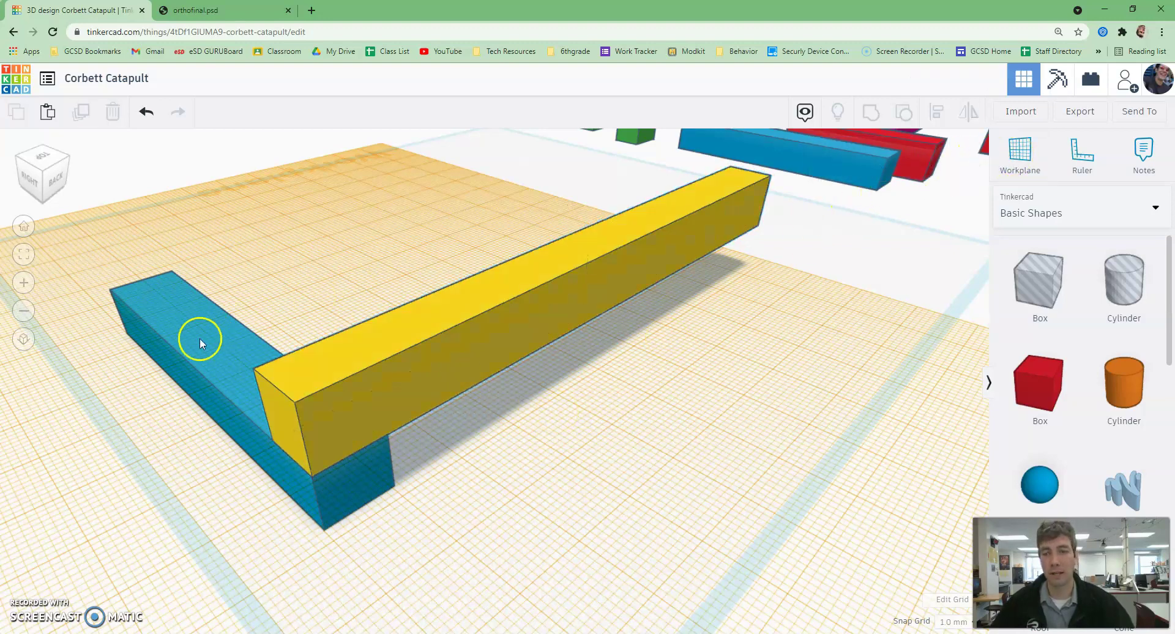
{"action": "left_click", "coordinate": [362, 397]}
{"action": "left_click", "coordinate": [356, 428]}
{"action": "left_click", "coordinate": [478, 556]}
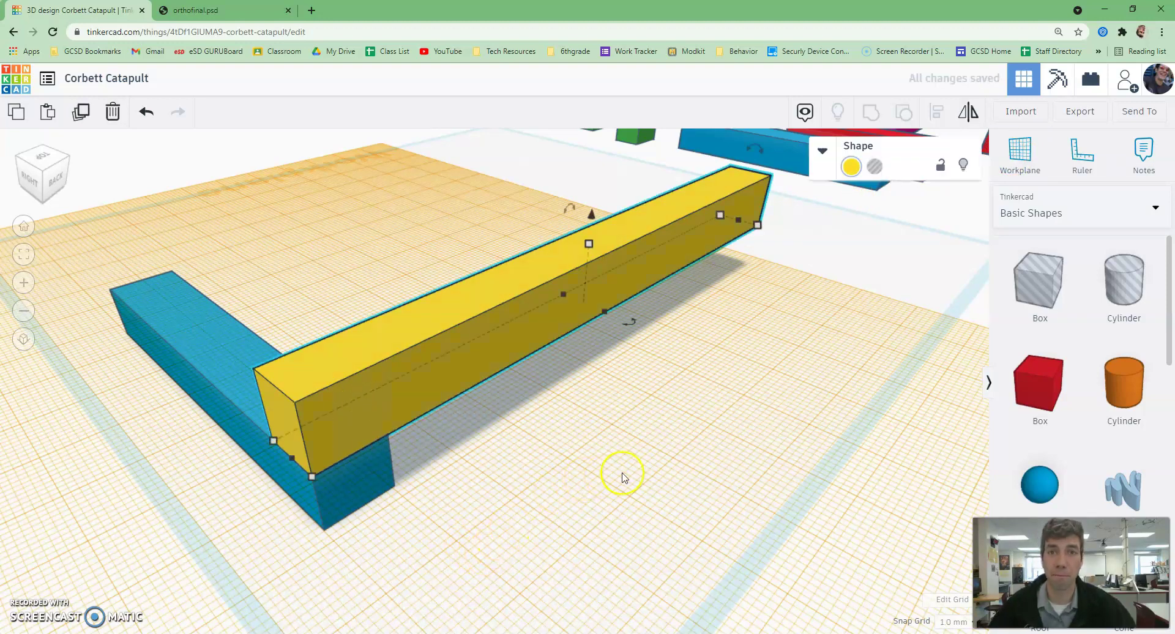
{"action": "left_click", "coordinate": [374, 389]}
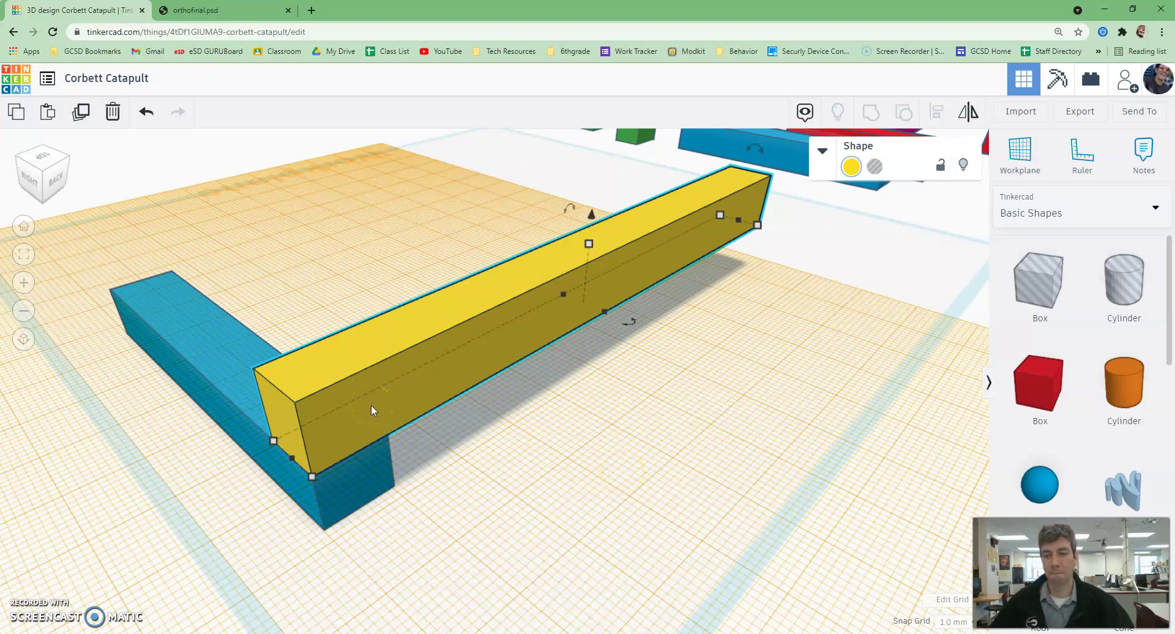
Switch to the orthofinal PDF tab showing the 30, 12.5 and 7.5 dimensions
{"action": "left_click", "coordinate": [244, 9]}
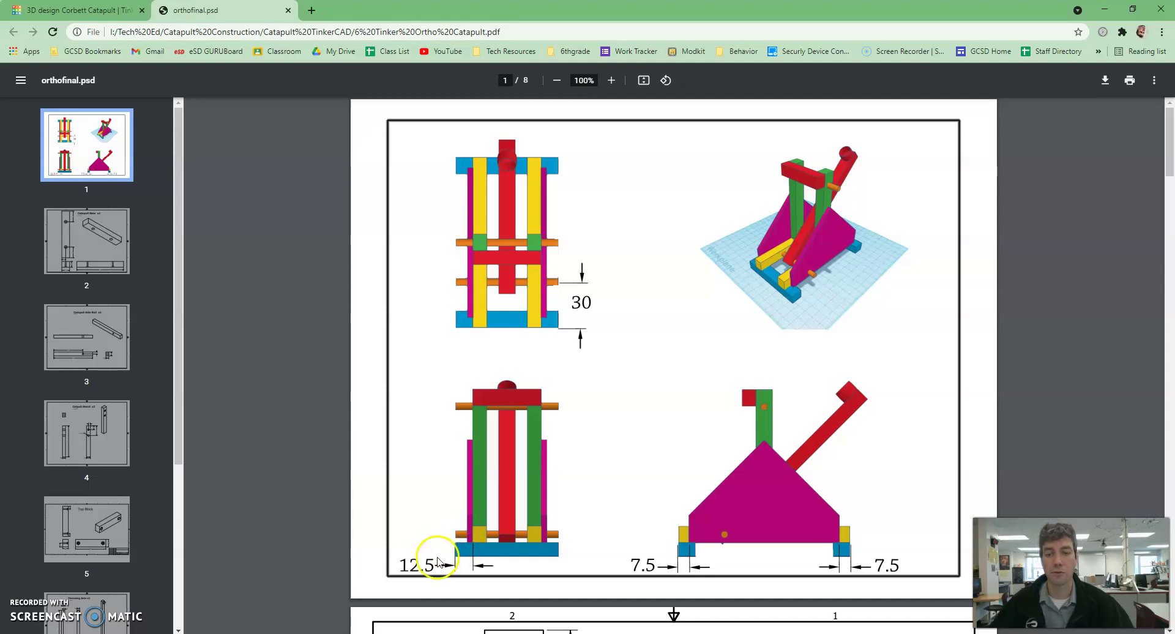
Anchor a ruler at the blue block's front corner, showing its 75 × 12 × 10 mm size
{"action": "left_click", "coordinate": [54, 10]}
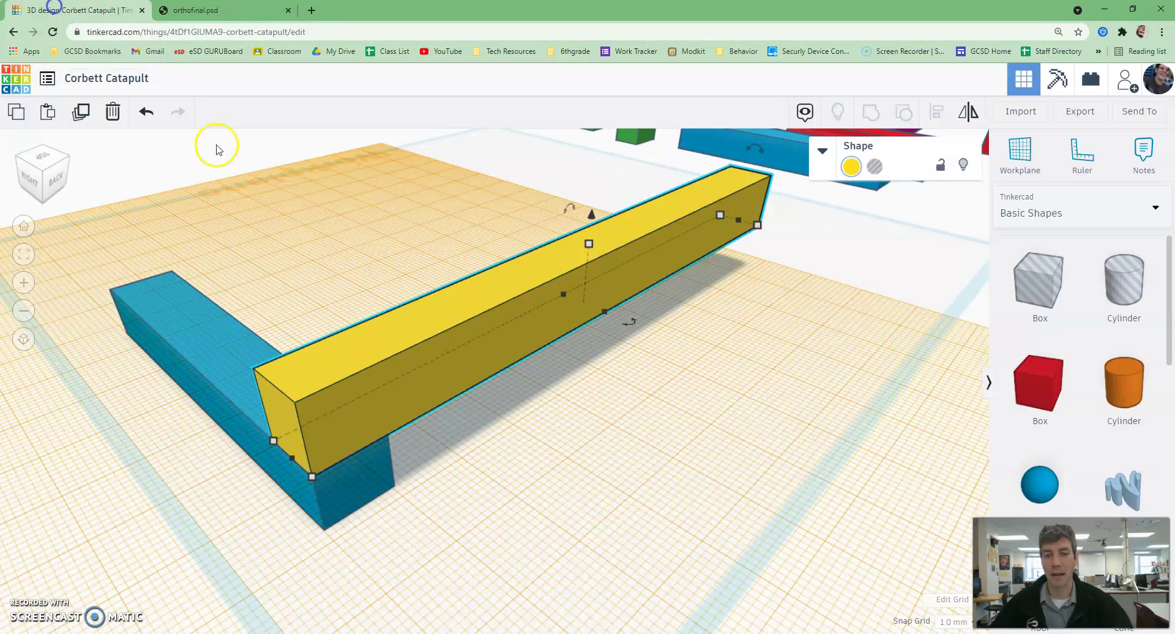
{"action": "left_click", "coordinate": [525, 441]}
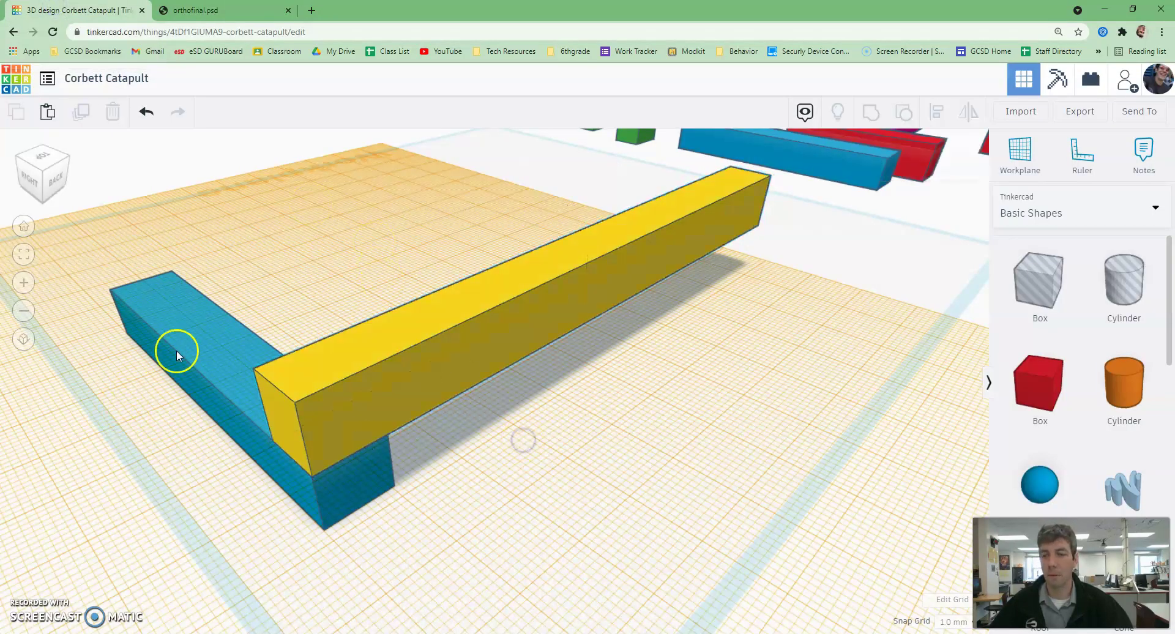
{"action": "left_click", "coordinate": [210, 345]}
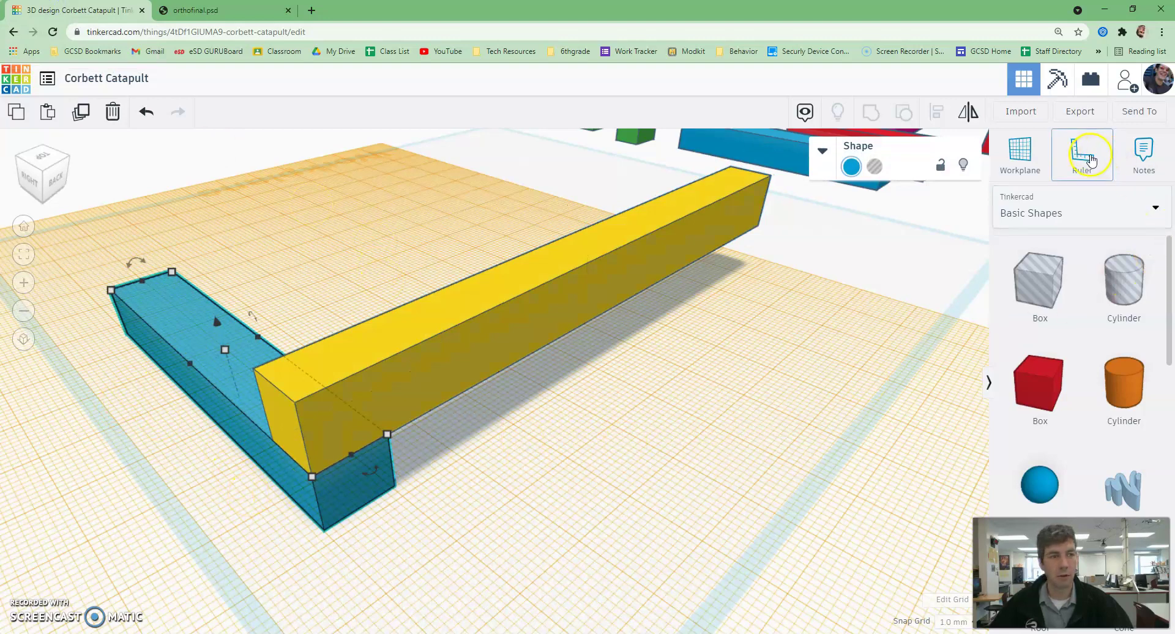
{"action": "left_click", "coordinate": [1081, 153]}
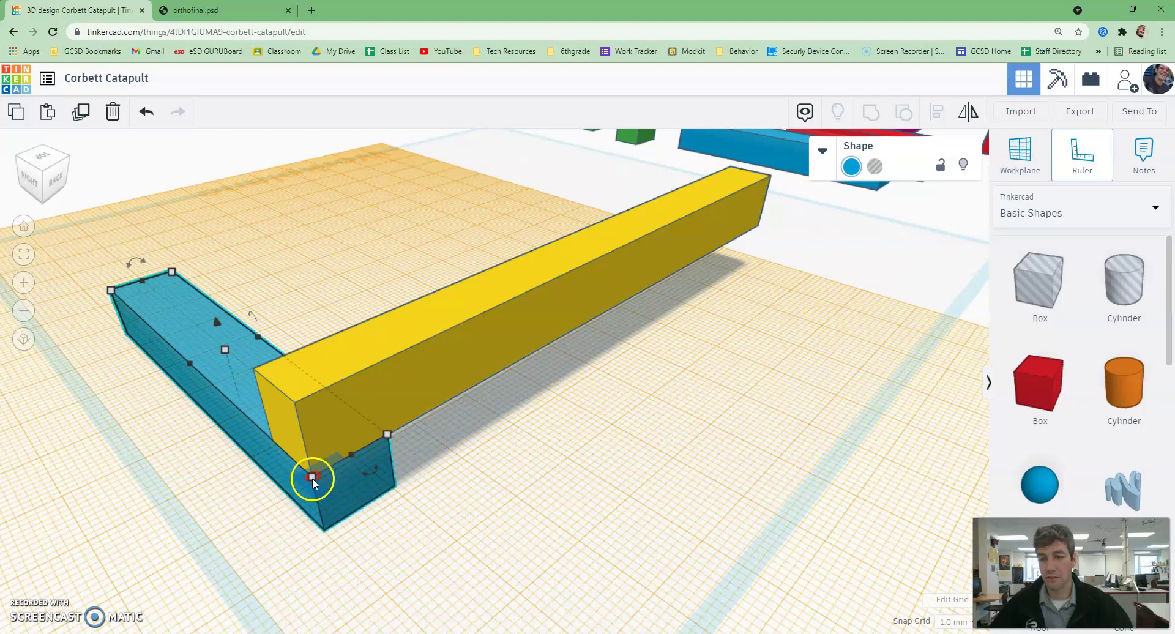
{"action": "scroll", "coordinate": [311, 479], "scroll_direction": "up", "scroll_amount": 5}
{"action": "scroll", "coordinate": [388, 310], "scroll_direction": "down", "scroll_amount": 3}
{"action": "left_click", "coordinate": [479, 421]}
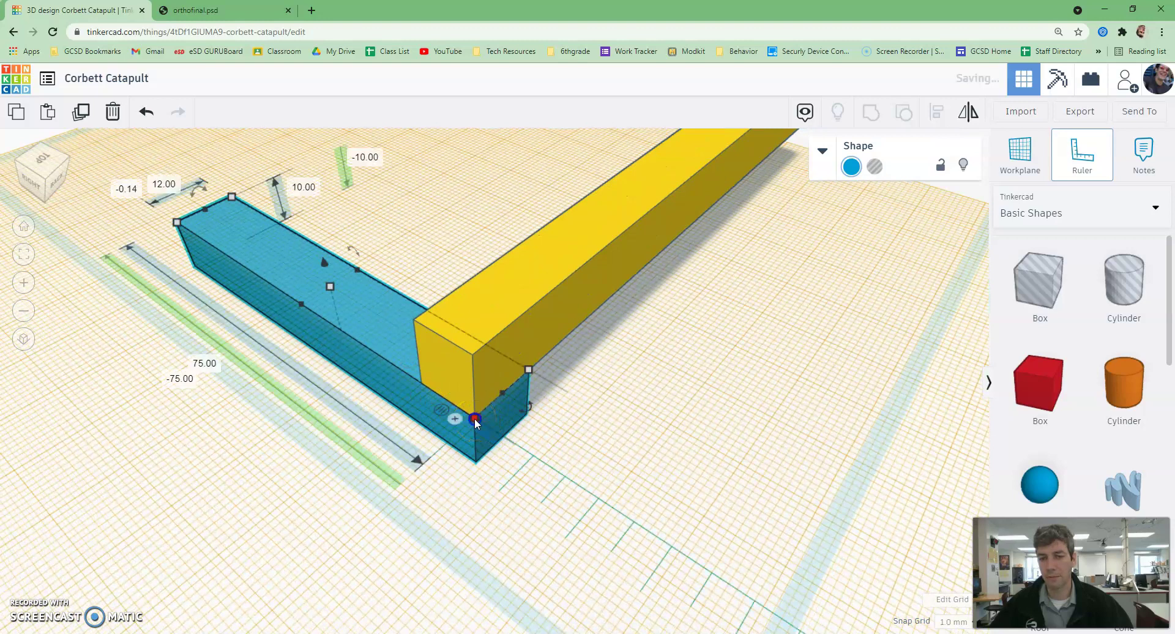
{"action": "scroll", "coordinate": [476, 422], "scroll_direction": "down", "scroll_amount": 5}
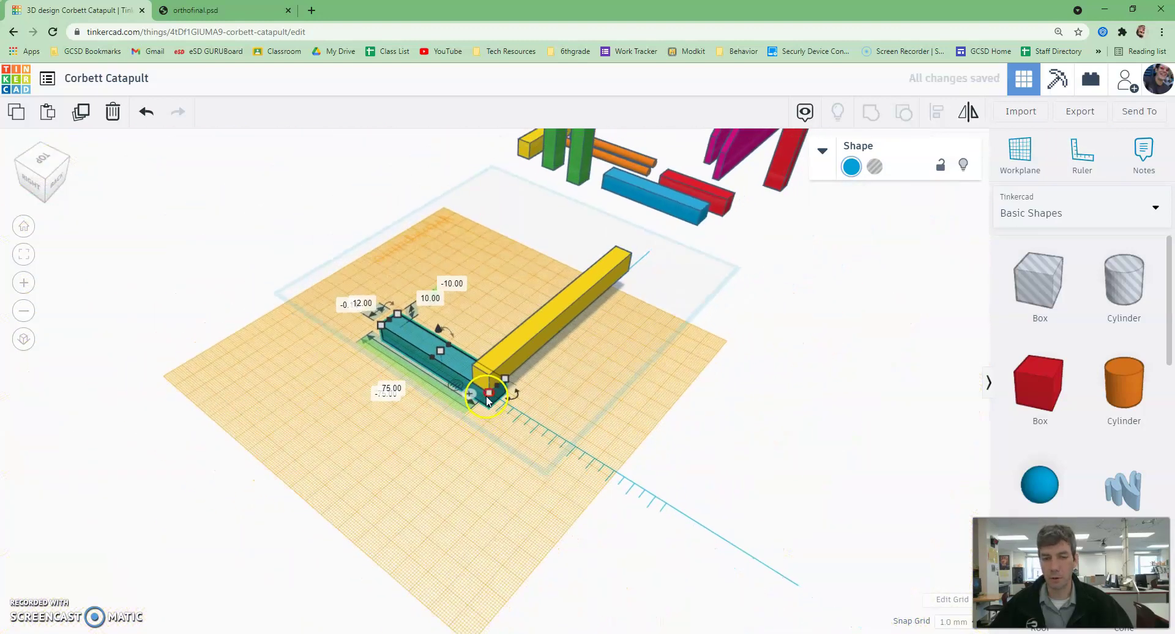
{"action": "left_click", "coordinate": [487, 396]}
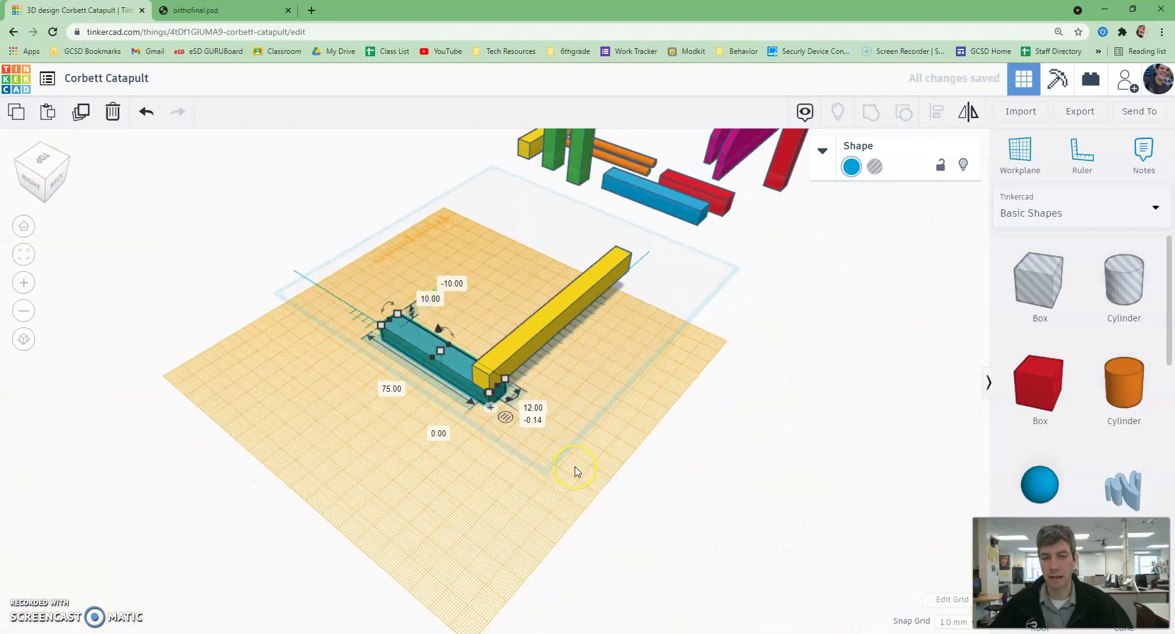
{"action": "scroll", "coordinate": [575, 471], "scroll_direction": "up", "scroll_amount": 3}
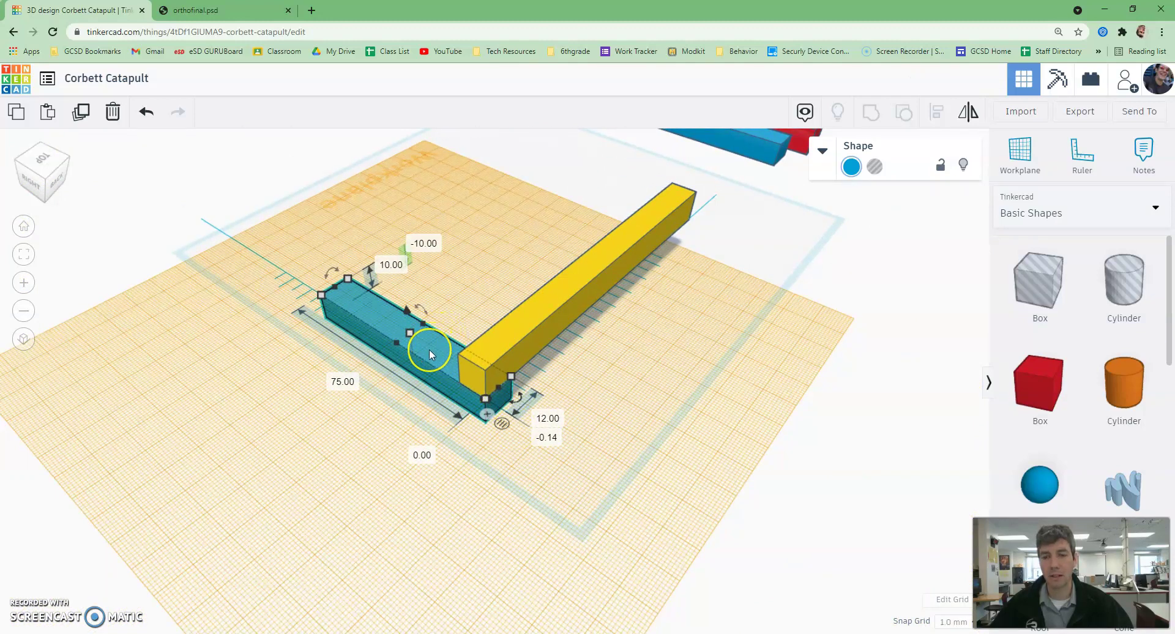
{"action": "scroll", "coordinate": [486, 399], "scroll_direction": "up", "scroll_amount": 5}
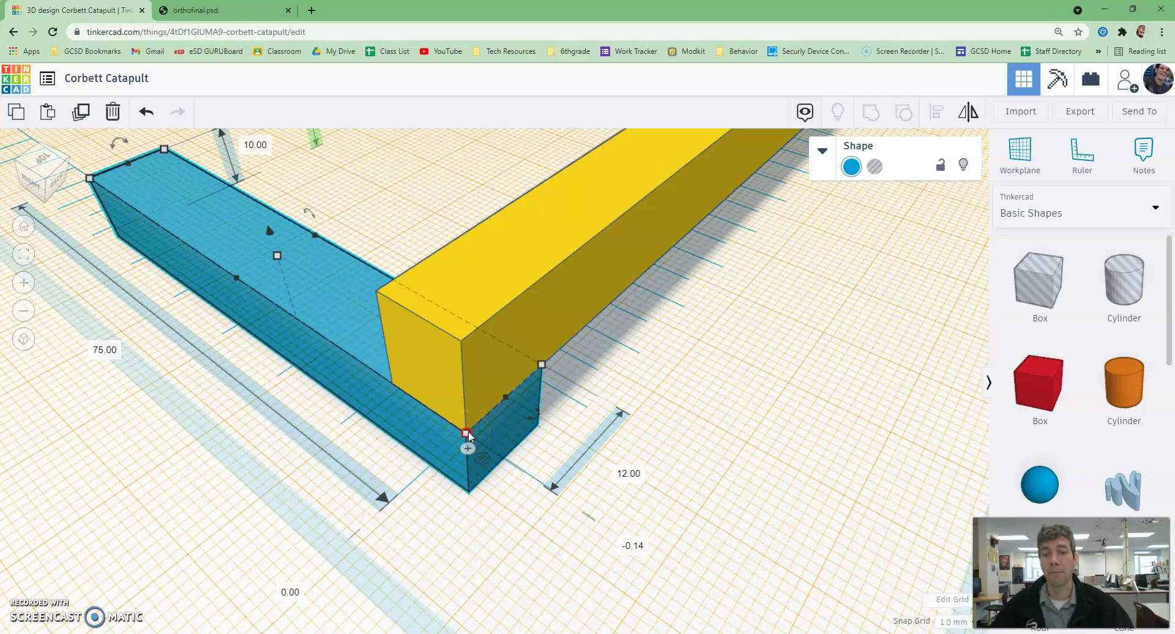
{"action": "scroll", "coordinate": [585, 249], "scroll_direction": "down", "scroll_amount": 5}
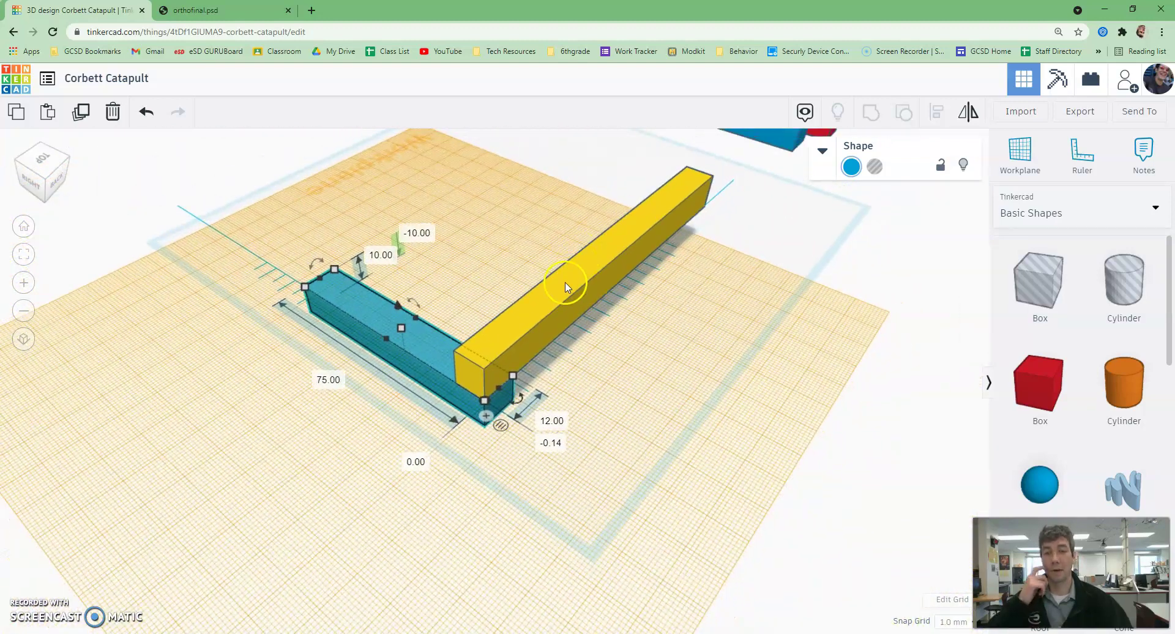
Set the yellow rail's offset from the ruler corner to 12.5 mm
{"action": "left_click", "coordinate": [552, 301]}
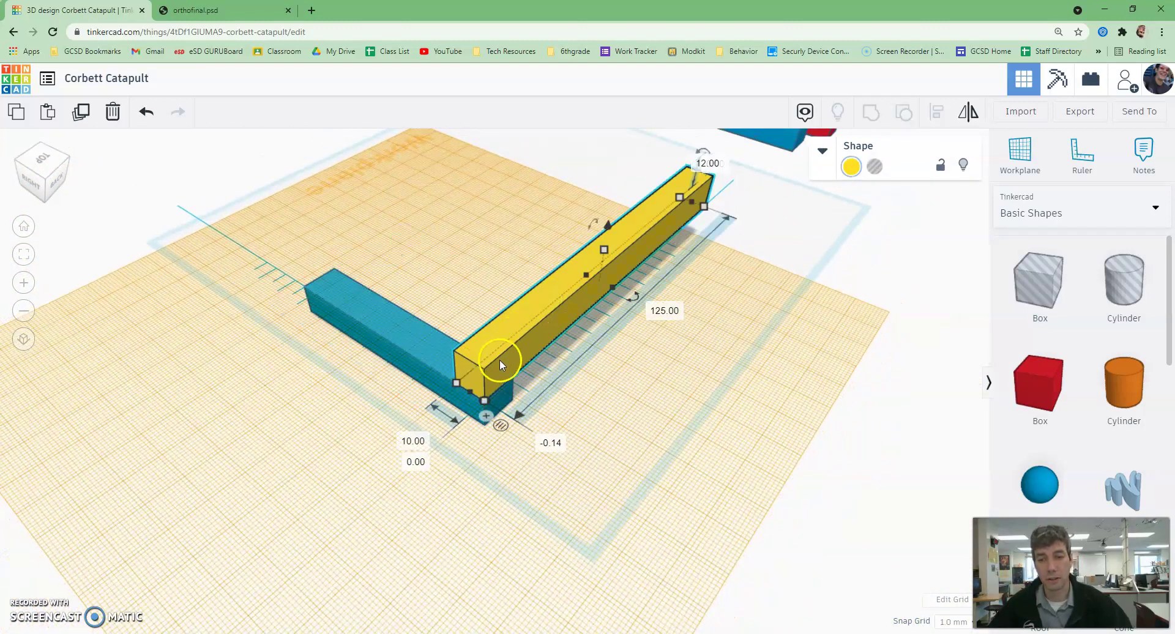
{"action": "left_click", "coordinate": [475, 383]}
{"action": "left_click_drag", "start_coordinate": [467, 380], "coordinate": [440, 362]}
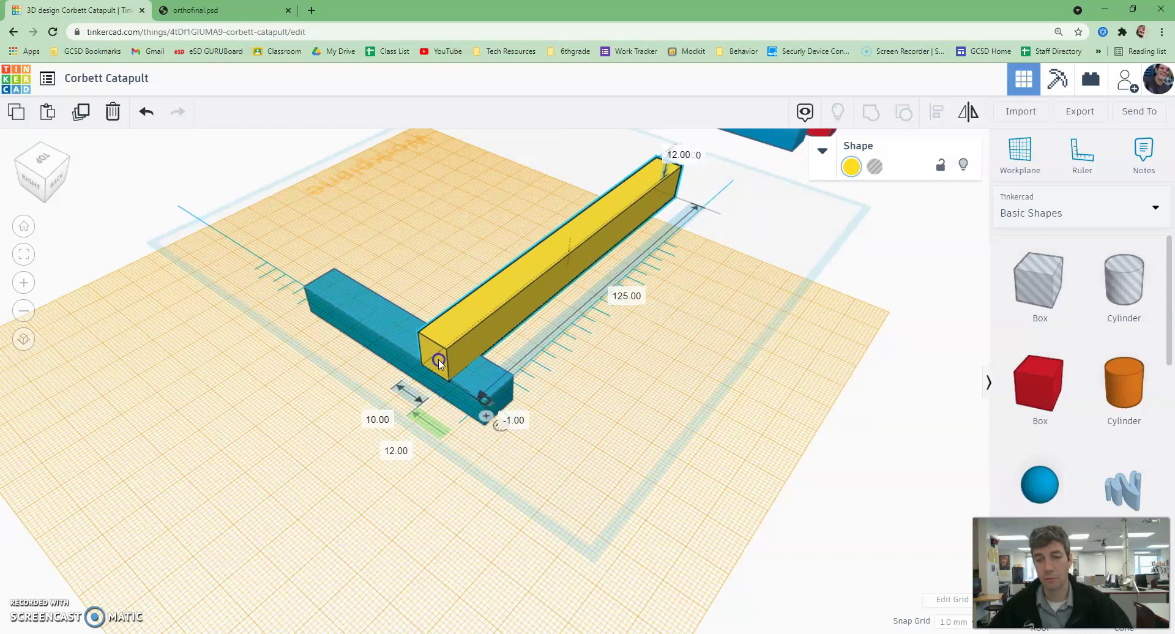
{"action": "left_click_drag", "start_coordinate": [440, 362], "coordinate": [438, 366]}
{"action": "left_click", "coordinate": [402, 451]}
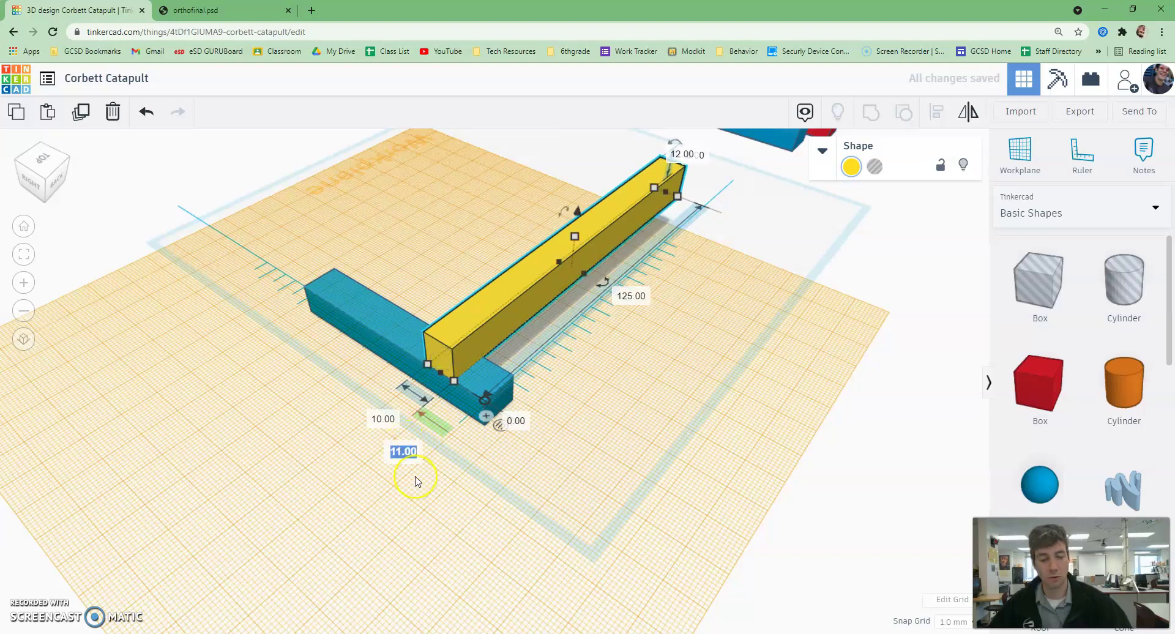
{"action": "type", "text": "12.5"}
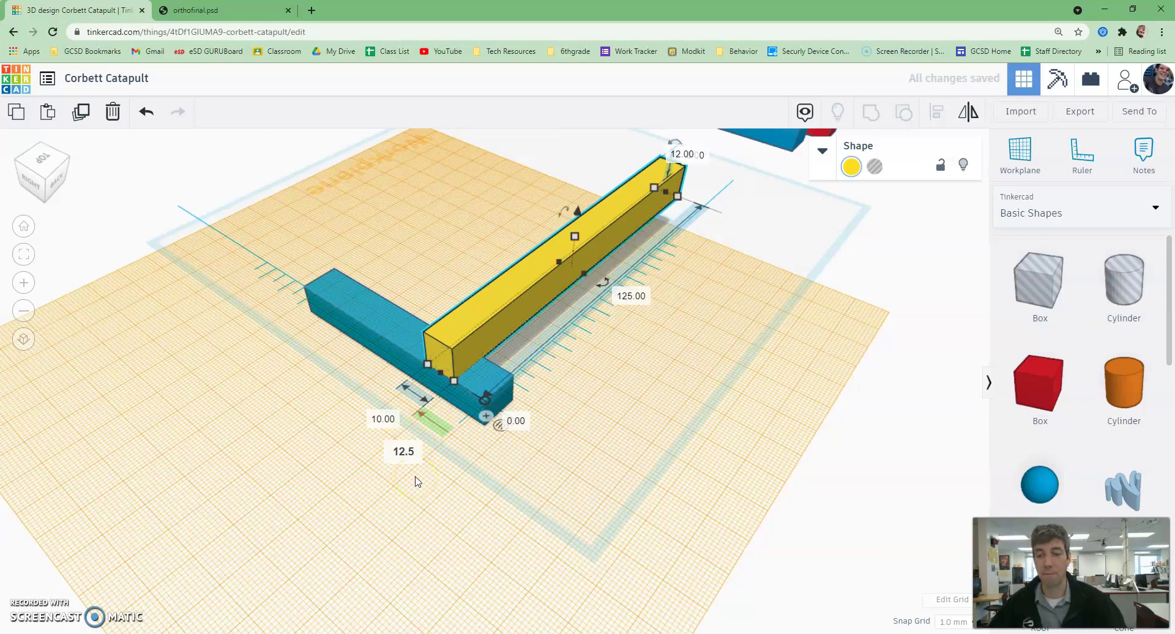
{"action": "key", "text": "Return"}
Try raising the rail onto the block, then undo the elevation change and deselect
{"action": "left_click", "coordinate": [514, 420]}
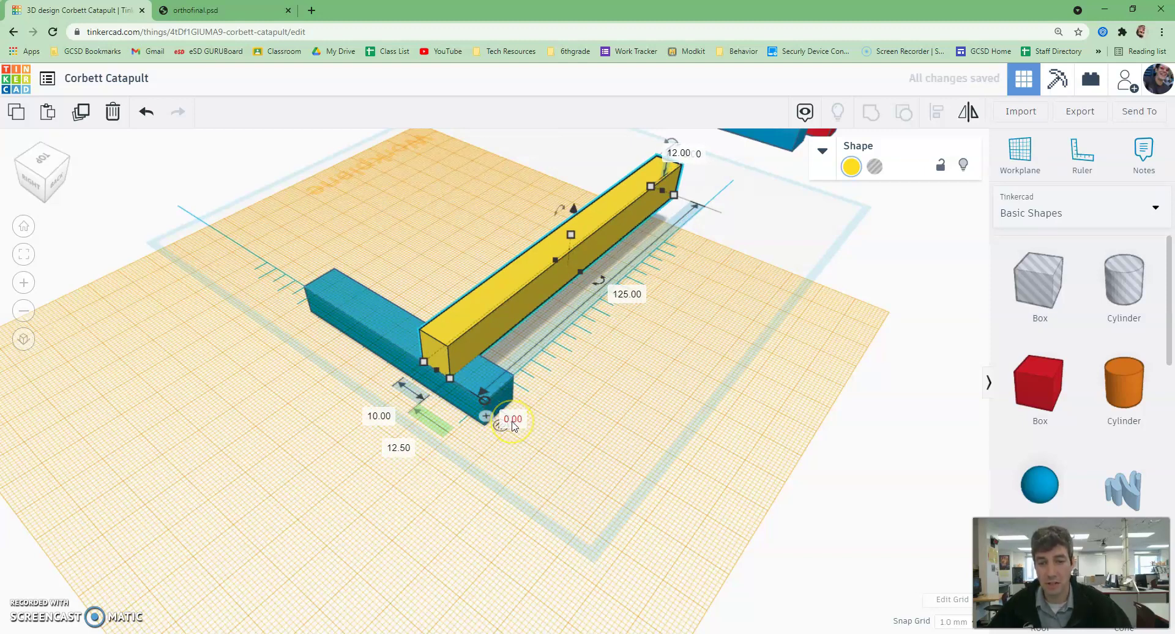
{"action": "left_click_drag", "start_coordinate": [436, 373], "coordinate": [454, 339]}
{"action": "left_click", "coordinate": [520, 416]}
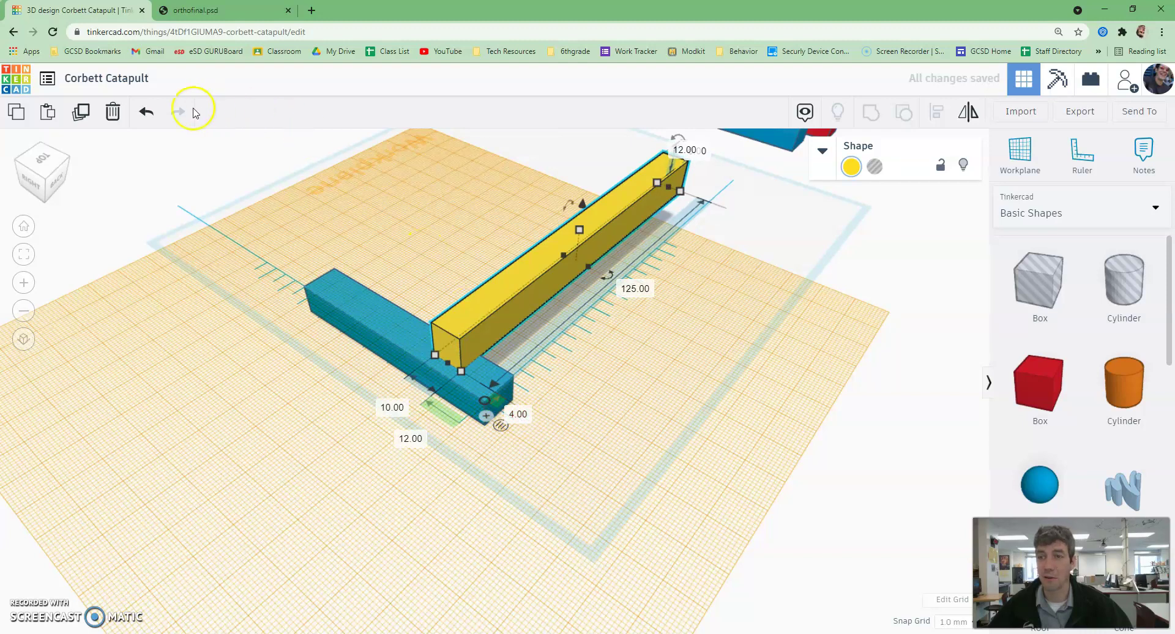
{"action": "left_click", "coordinate": [146, 112]}
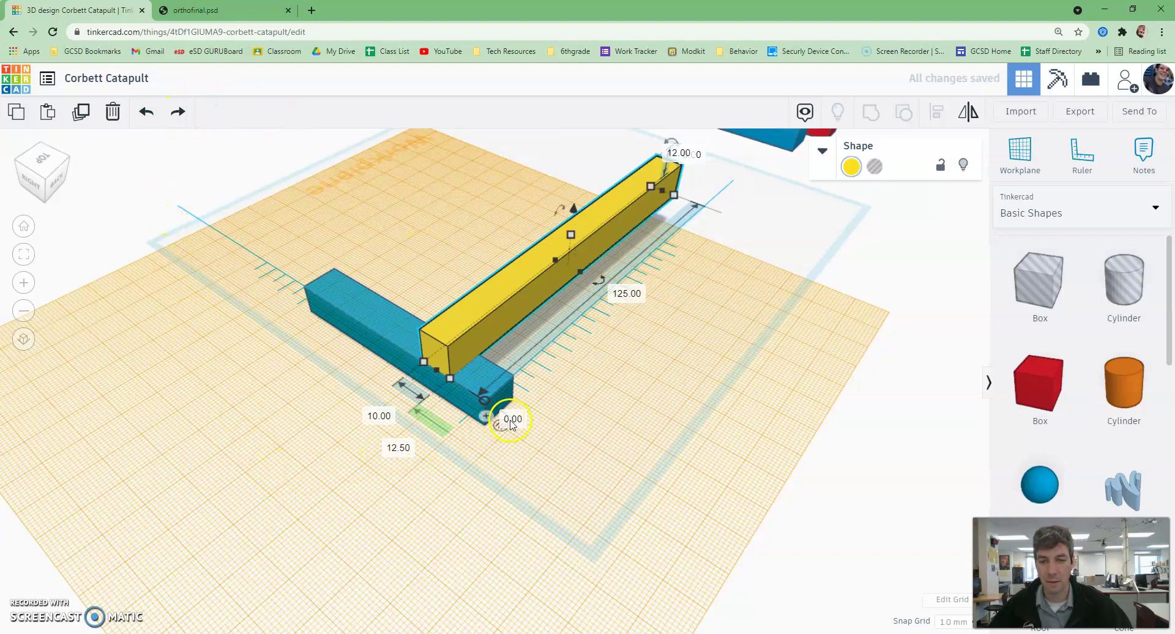
{"action": "left_click", "coordinate": [509, 501]}
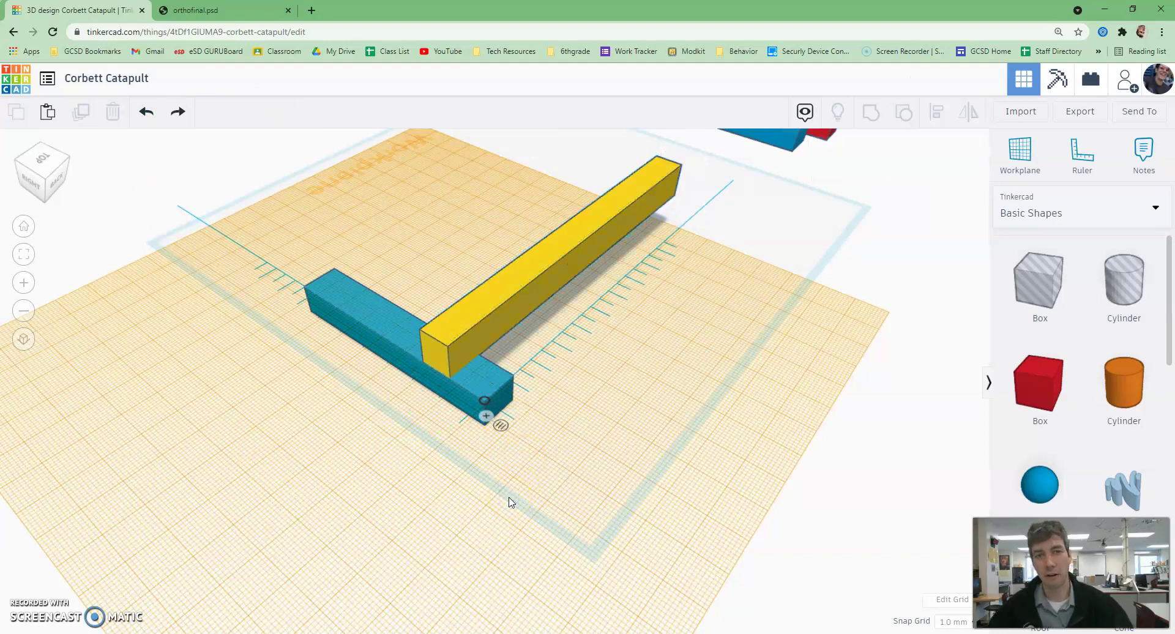
Remove the ruler and bring a second long yellow rail beside the blue block
{"action": "left_click", "coordinate": [483, 420]}
{"action": "right_click_drag", "start_coordinate": [619, 406], "coordinate": [726, 532]}
{"action": "left_click_drag", "start_coordinate": [578, 153], "coordinate": [376, 443]}
{"action": "left_click", "coordinate": [319, 496]}
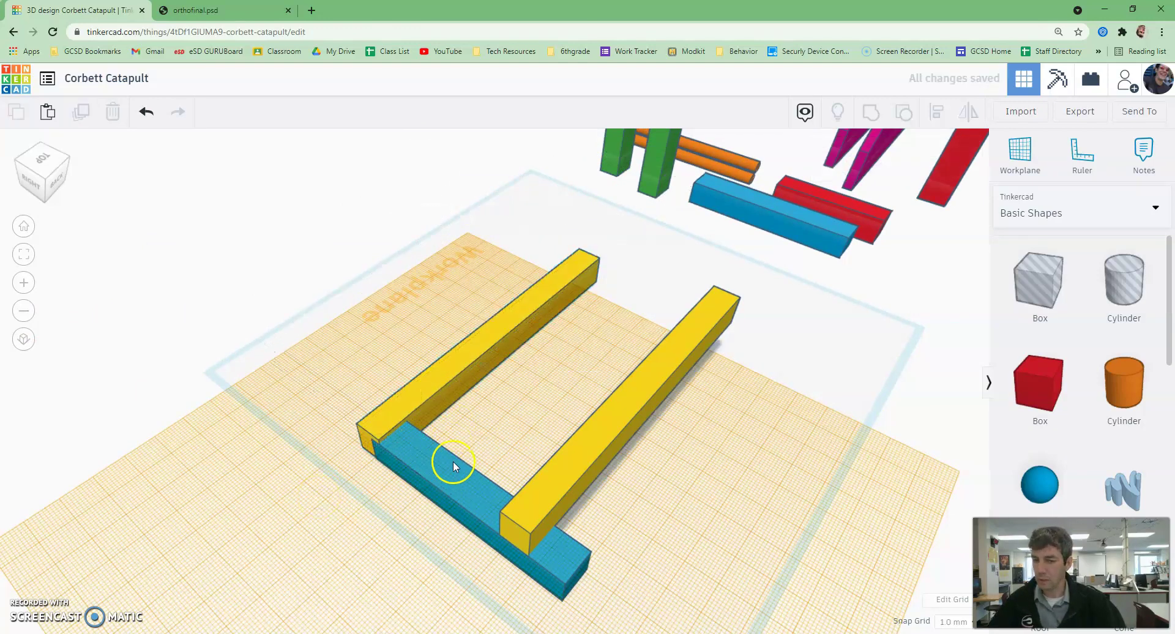
Align the left yellow rail's end flush with the blue base's outer edge, blue base as reference
{"action": "left_click", "coordinate": [454, 379]}
{"action": "key", "text": "ctrl+Up"}
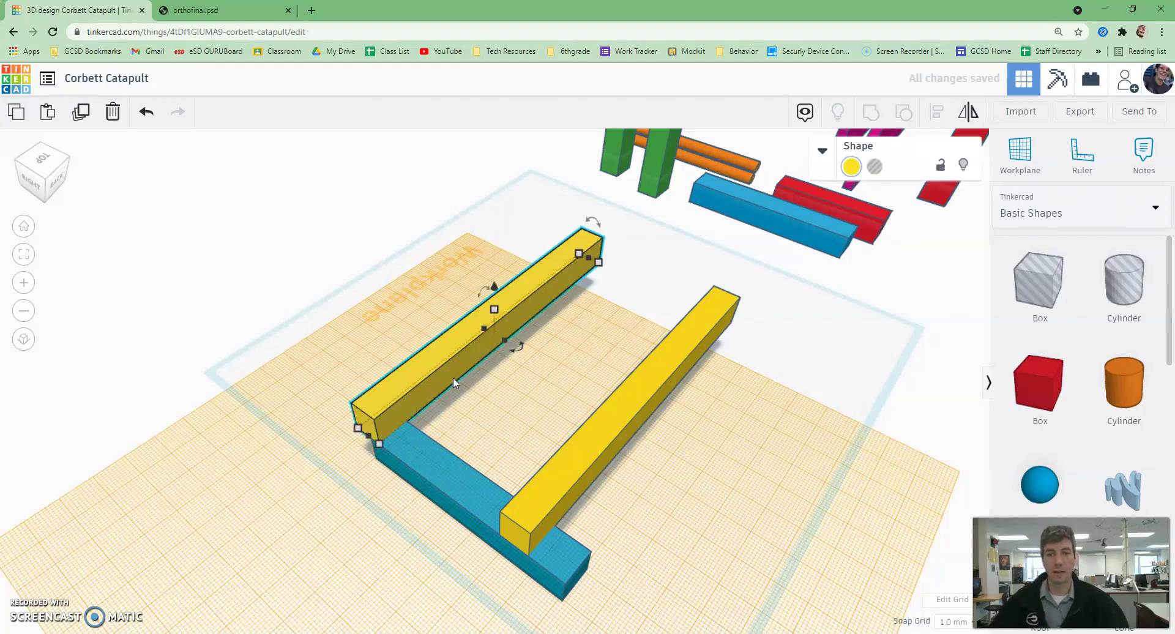
{"action": "left_click", "coordinate": [460, 417]}
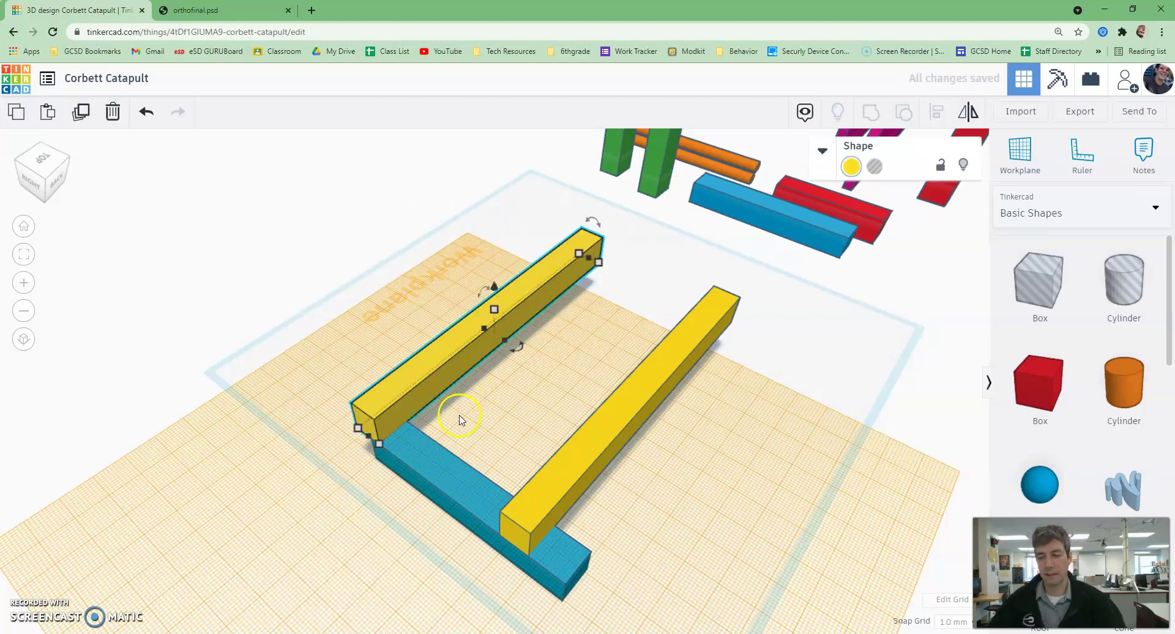
{"action": "left_click", "coordinate": [434, 453], "text": "shift"}
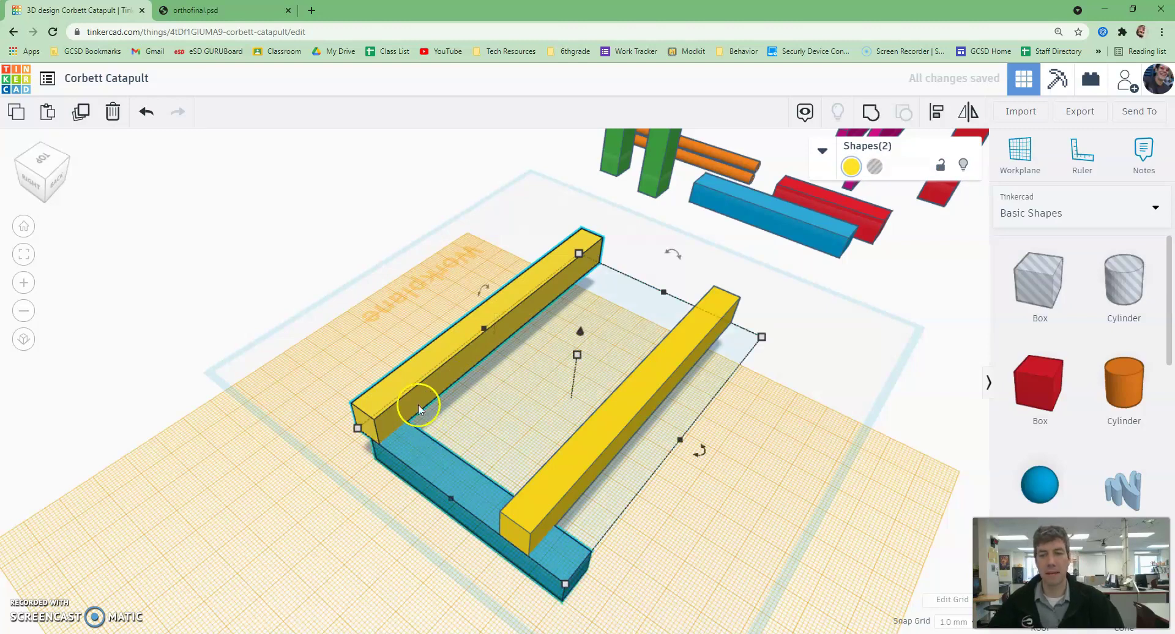
{"action": "left_click", "coordinate": [935, 111]}
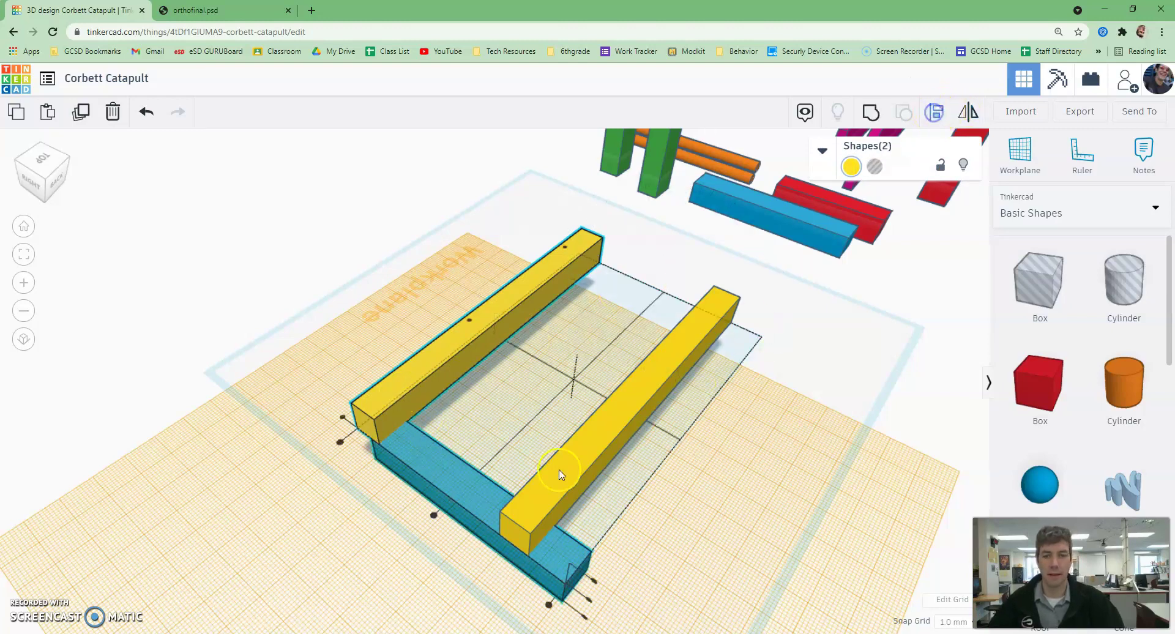
{"action": "left_click", "coordinate": [431, 453]}
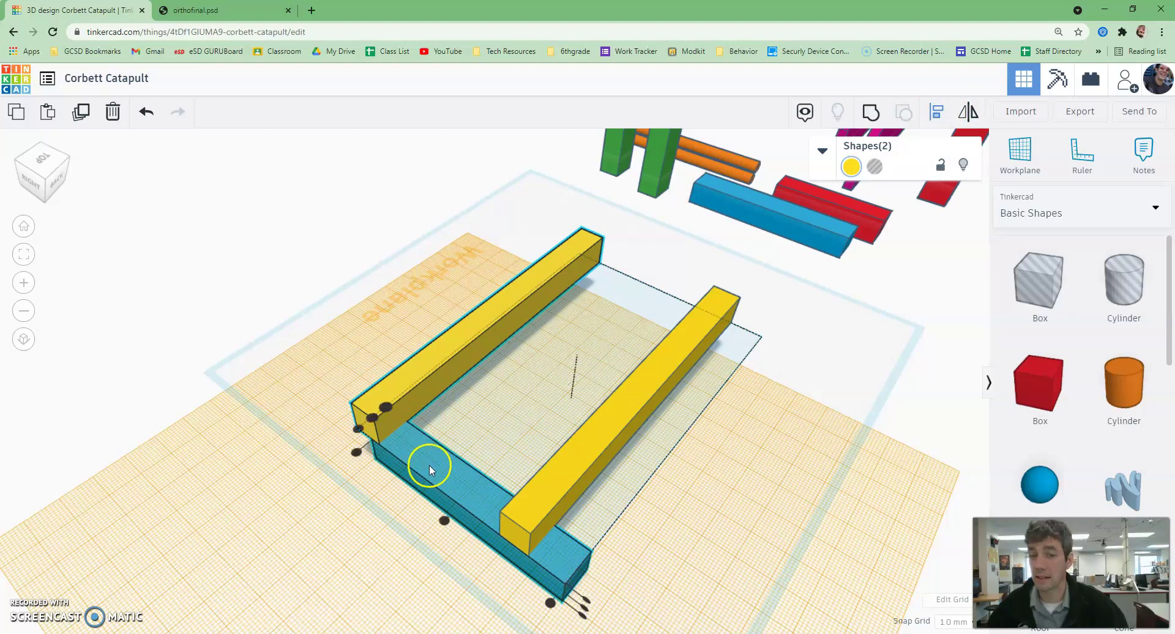
{"action": "left_click", "coordinate": [356, 452]}
{"action": "left_click", "coordinate": [359, 429]}
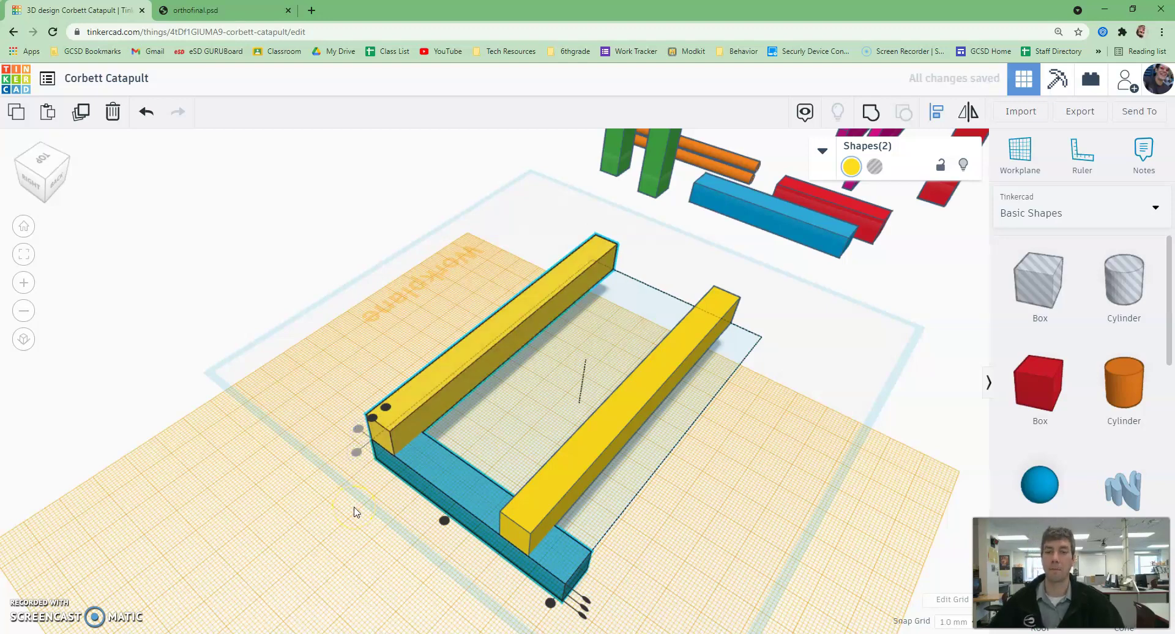
{"action": "left_click", "coordinate": [355, 509]}
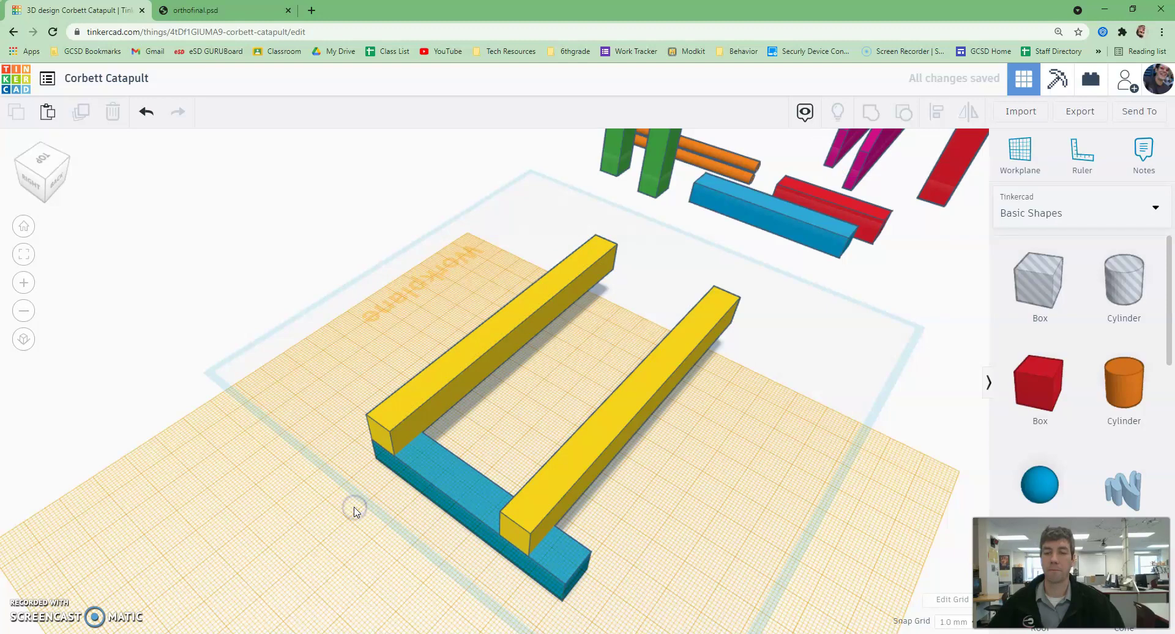
Select the blue base bar and place a ruler at its corner
{"action": "left_click", "coordinate": [438, 459]}
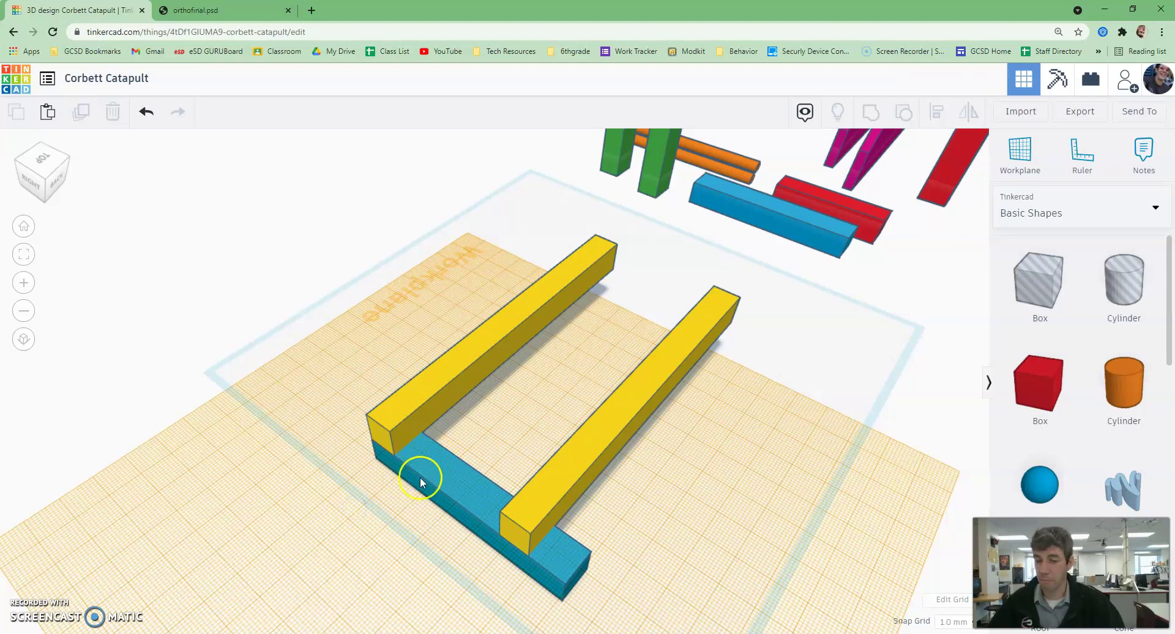
{"action": "left_click", "coordinate": [431, 460]}
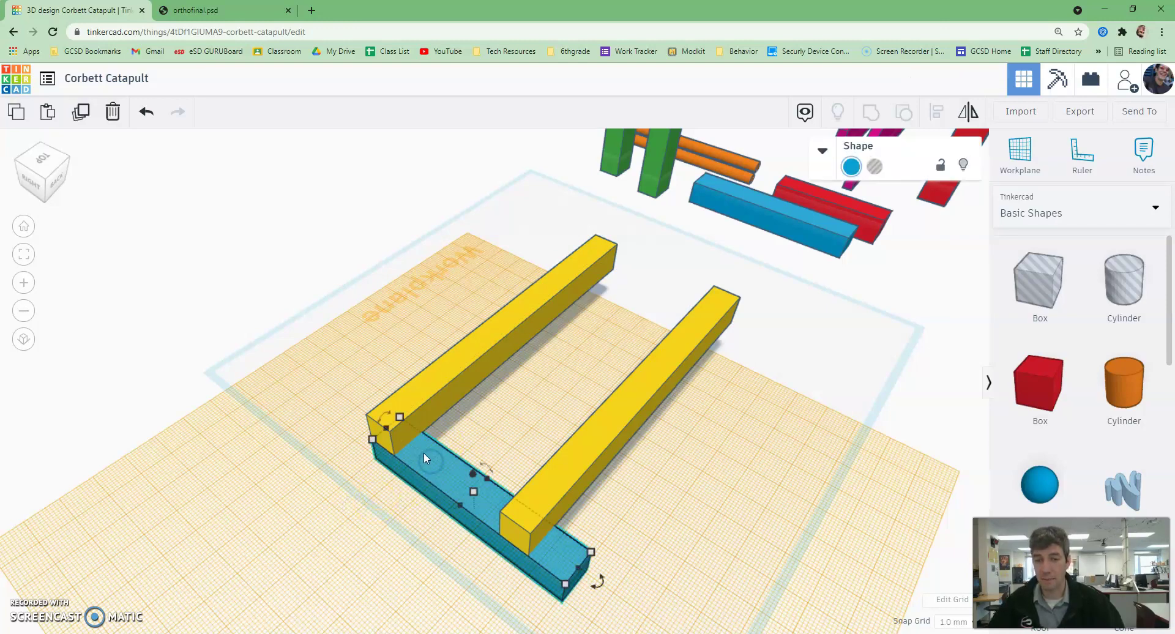
{"action": "left_click", "coordinate": [1082, 153]}
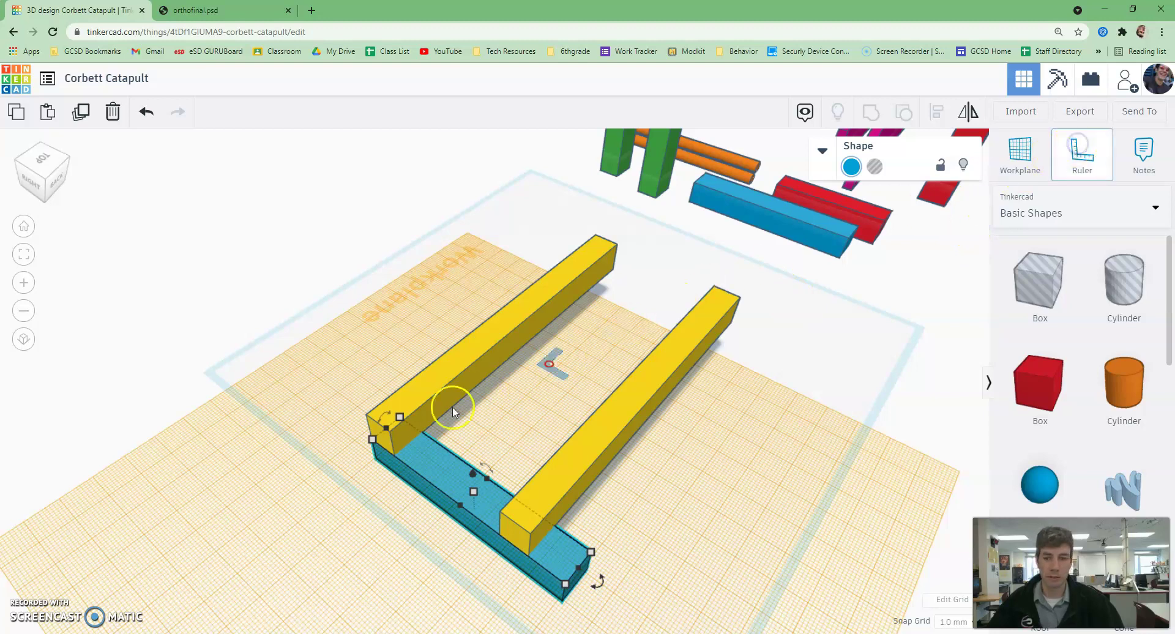
{"action": "left_click", "coordinate": [372, 441]}
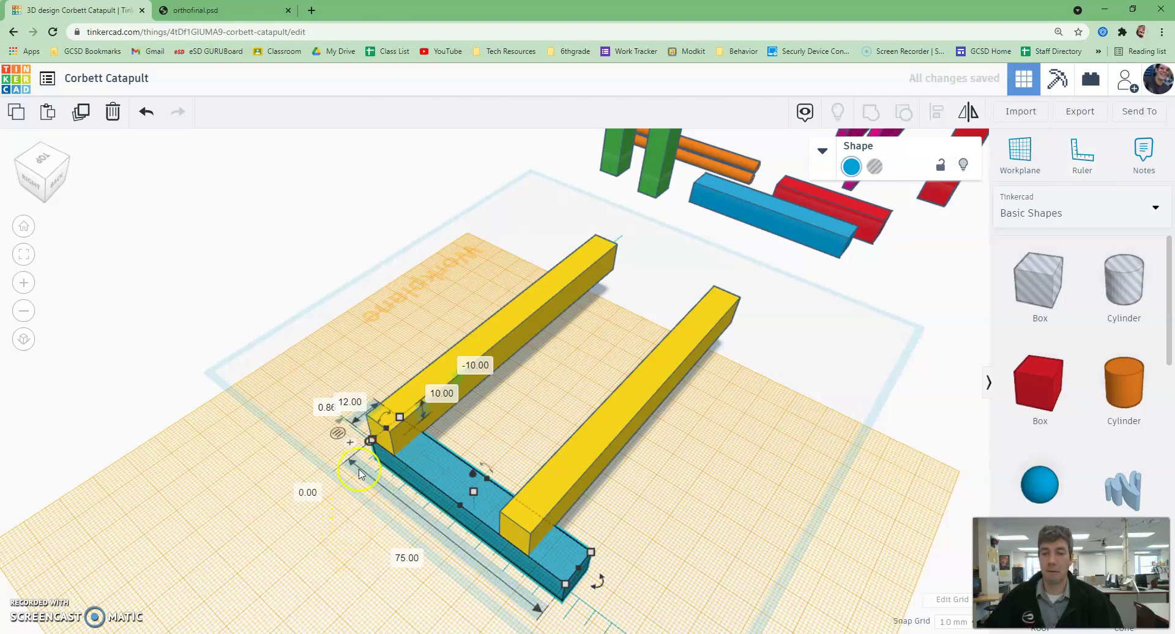
{"action": "right_click_drag", "start_coordinate": [357, 531], "coordinate": [375, 461]}
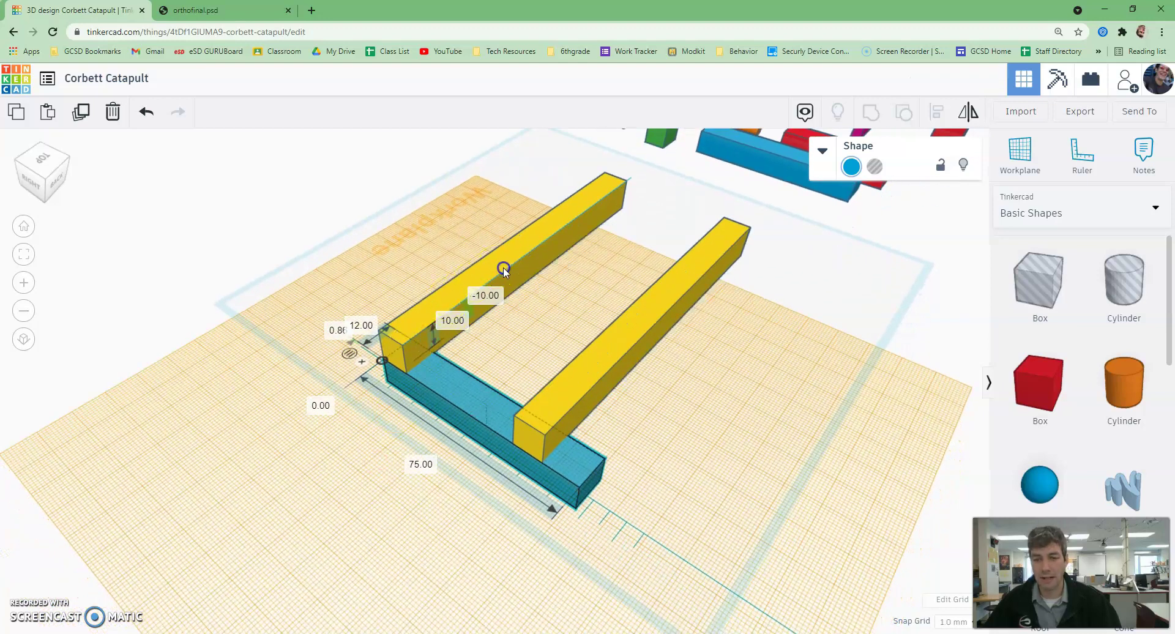
Set the left yellow rail's ruler offsets to 0 and 12.5 mm
{"action": "left_click", "coordinate": [505, 270]}
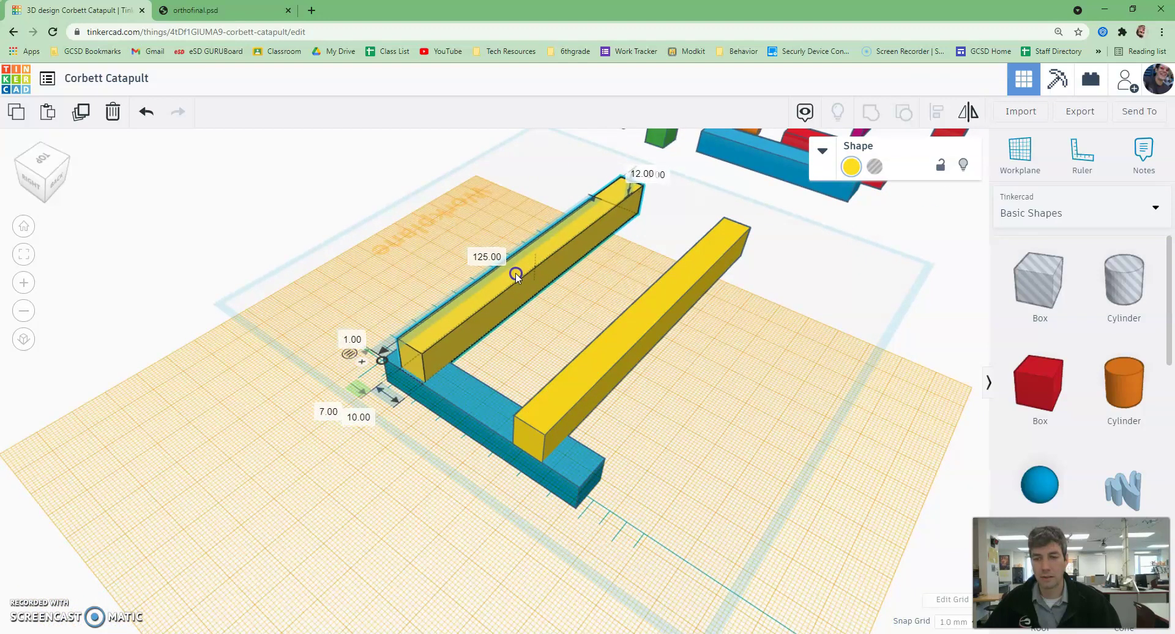
{"action": "left_click_drag", "start_coordinate": [516, 277], "coordinate": [518, 277]}
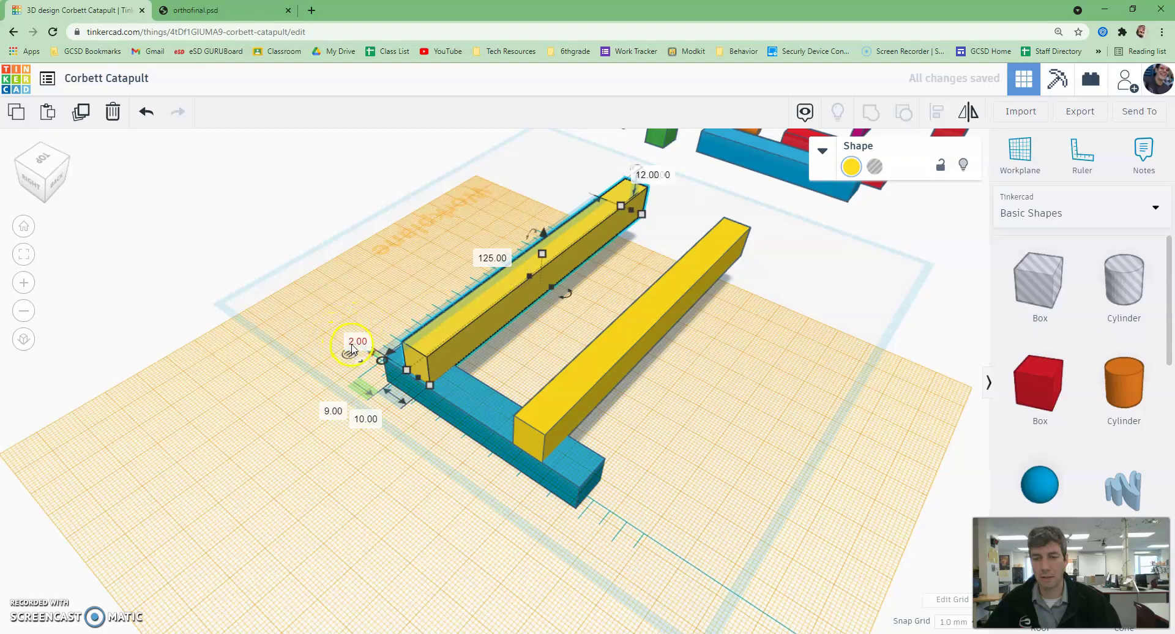
{"action": "left_click", "coordinate": [354, 344]}
{"action": "type", "text": "0"}
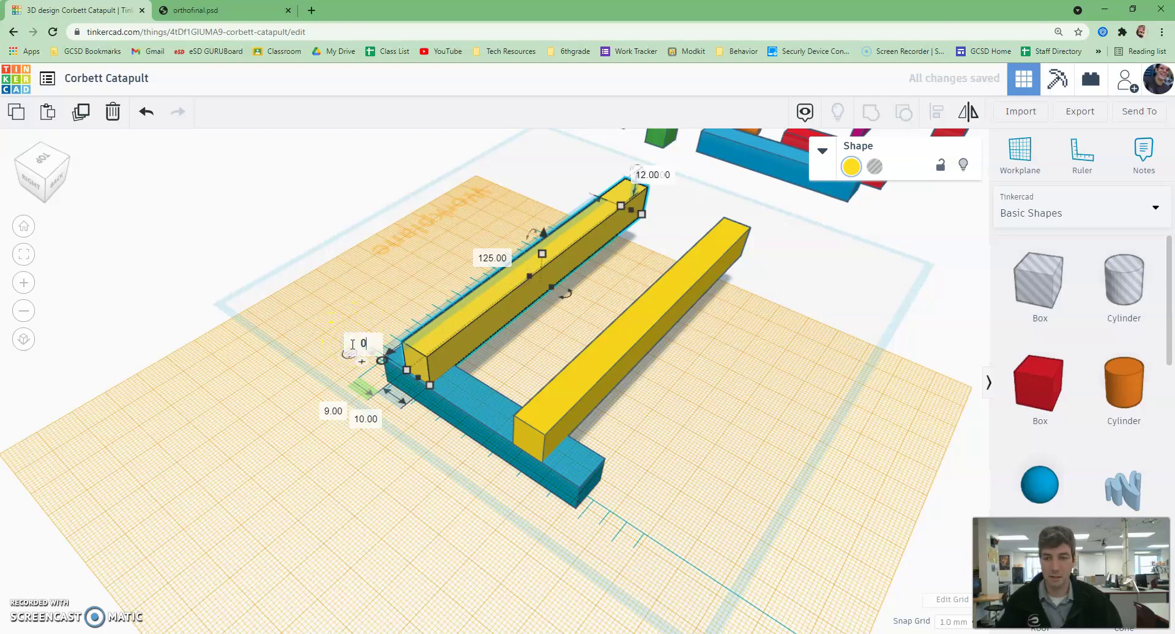
{"action": "left_click", "coordinate": [329, 414]}
{"action": "type", "text": "12.5"}
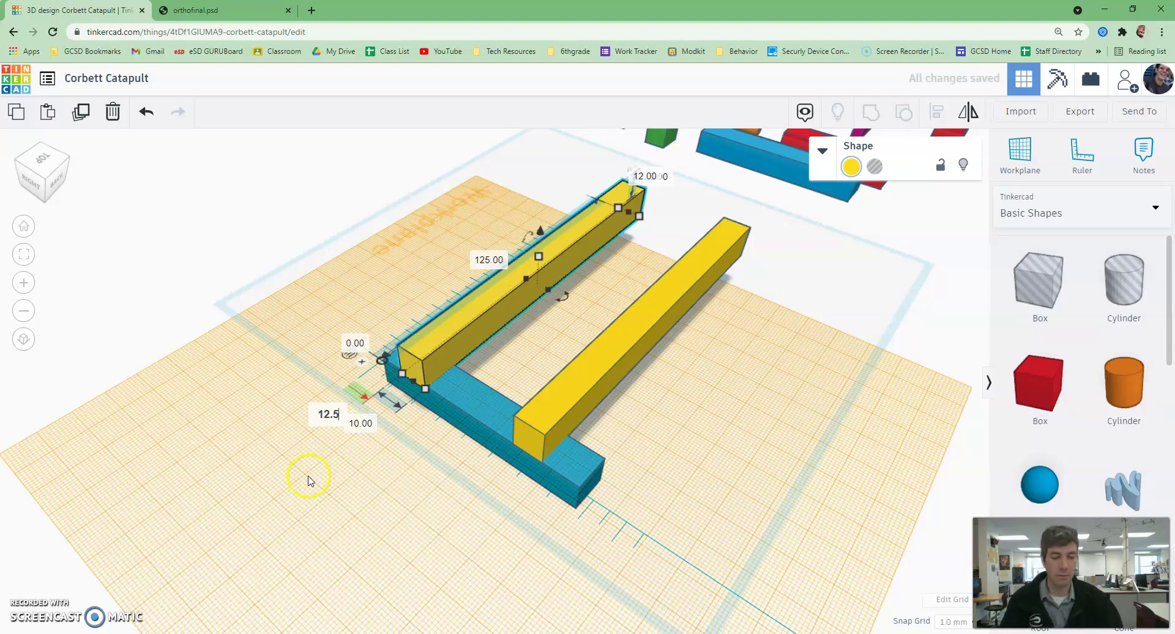
{"action": "key", "text": "Return"}
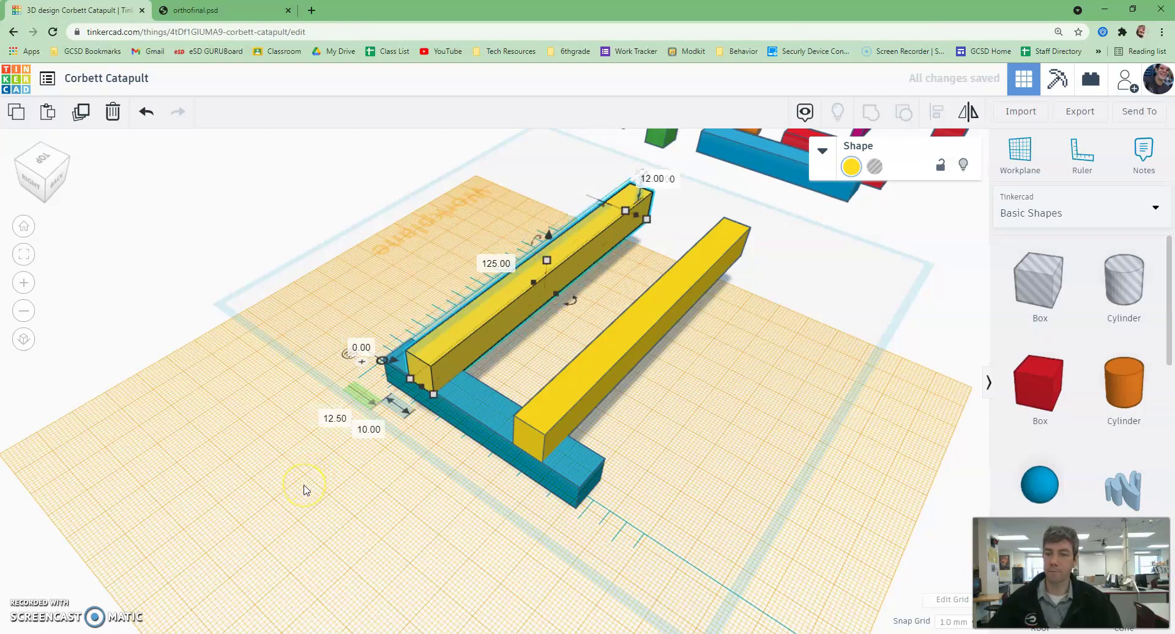
Nudge the left rail 1 mm with the arrow keys and recheck its offsets
{"action": "left_click", "coordinate": [304, 487]}
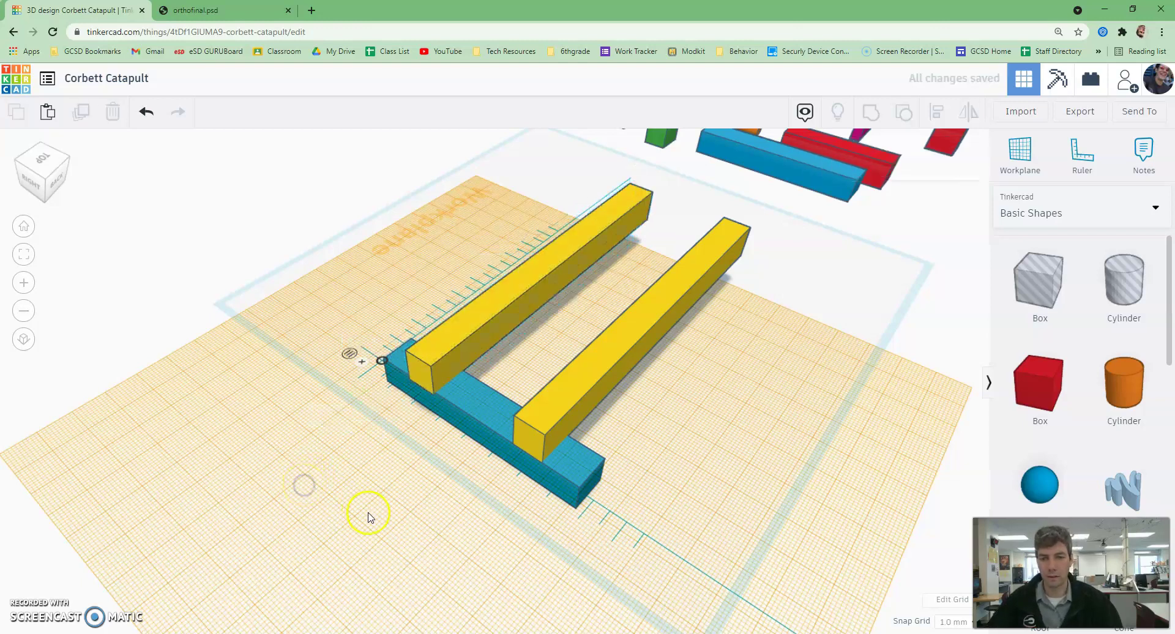
{"action": "left_click", "coordinate": [425, 366]}
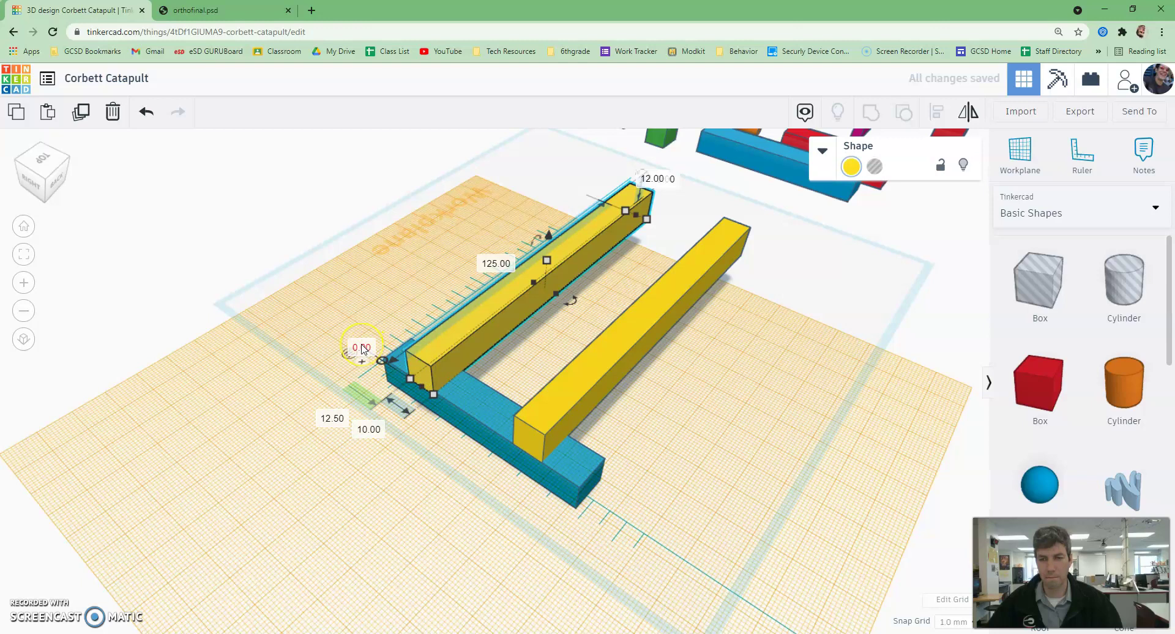
{"action": "key", "text": "Right"}
{"action": "key", "text": "Left"}
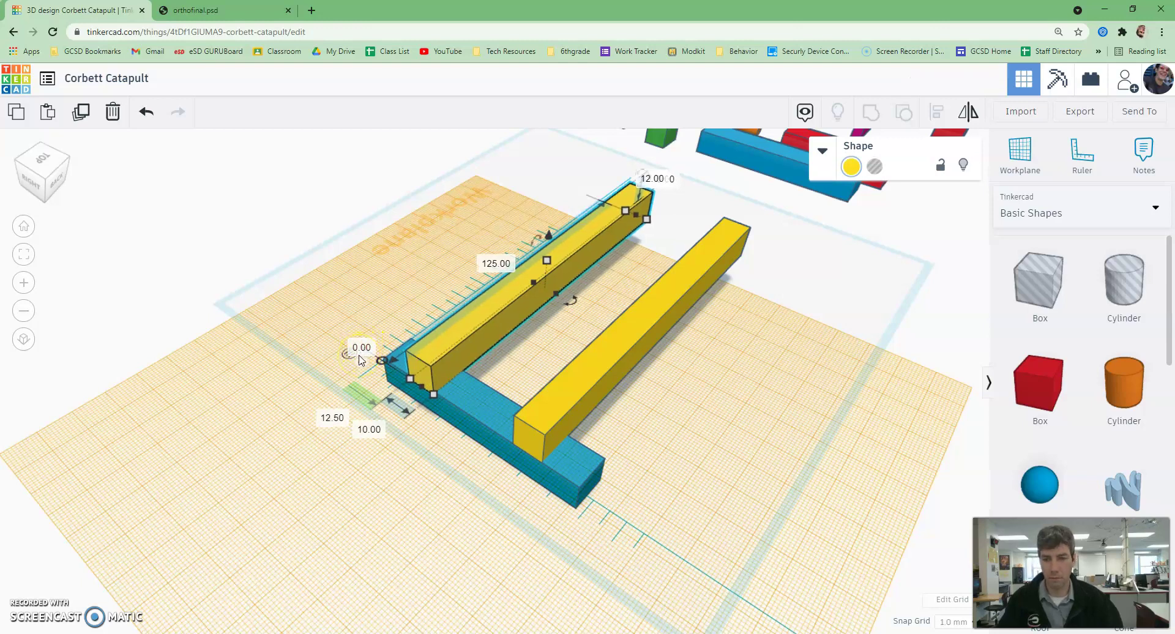
{"action": "left_click", "coordinate": [317, 459]}
{"action": "left_click", "coordinate": [424, 365]}
{"action": "left_click", "coordinate": [353, 486]}
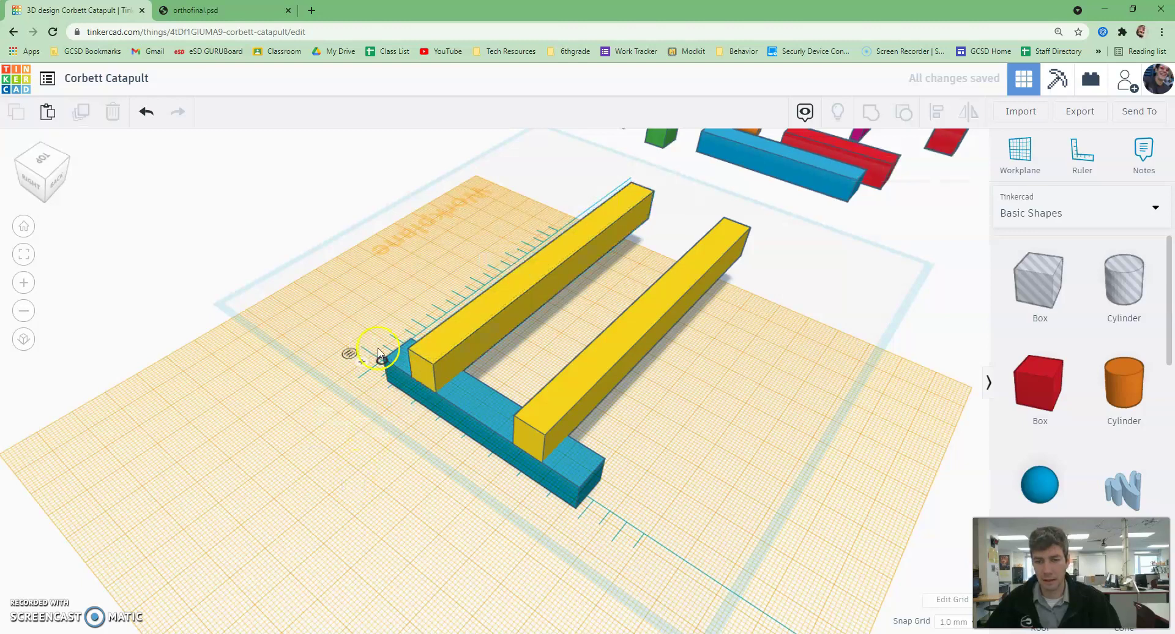
{"action": "left_click", "coordinate": [423, 372]}
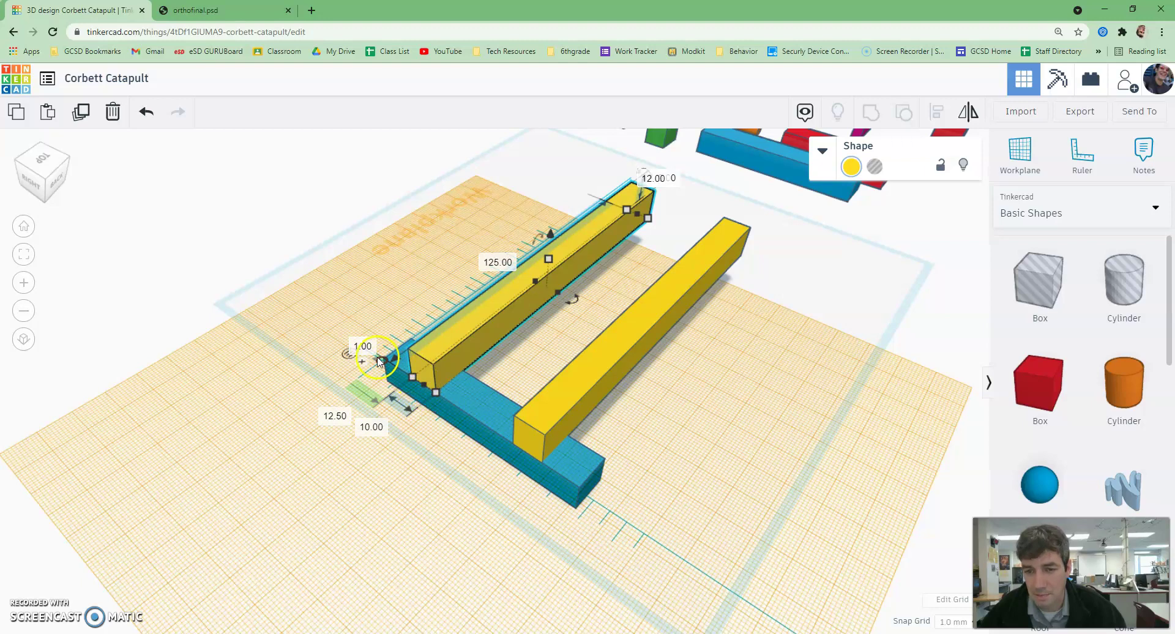
Use the Ruler at the blue base's corner to confirm the left rail's 12.50 mm offset, then remove it
{"action": "left_click", "coordinate": [353, 504]}
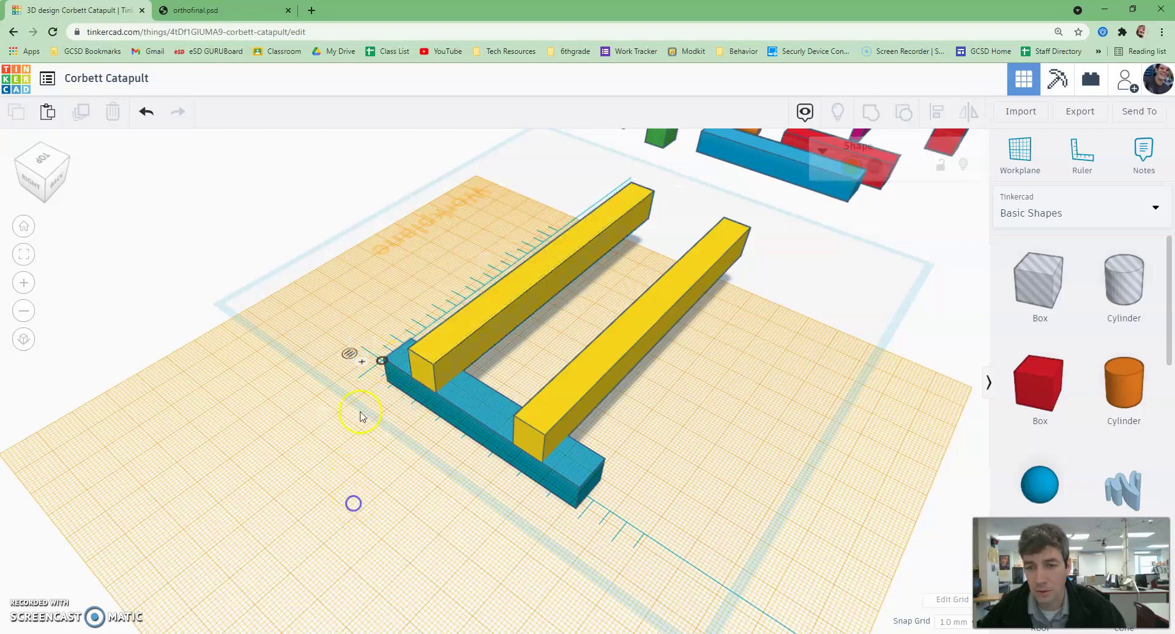
{"action": "left_click", "coordinate": [395, 362]}
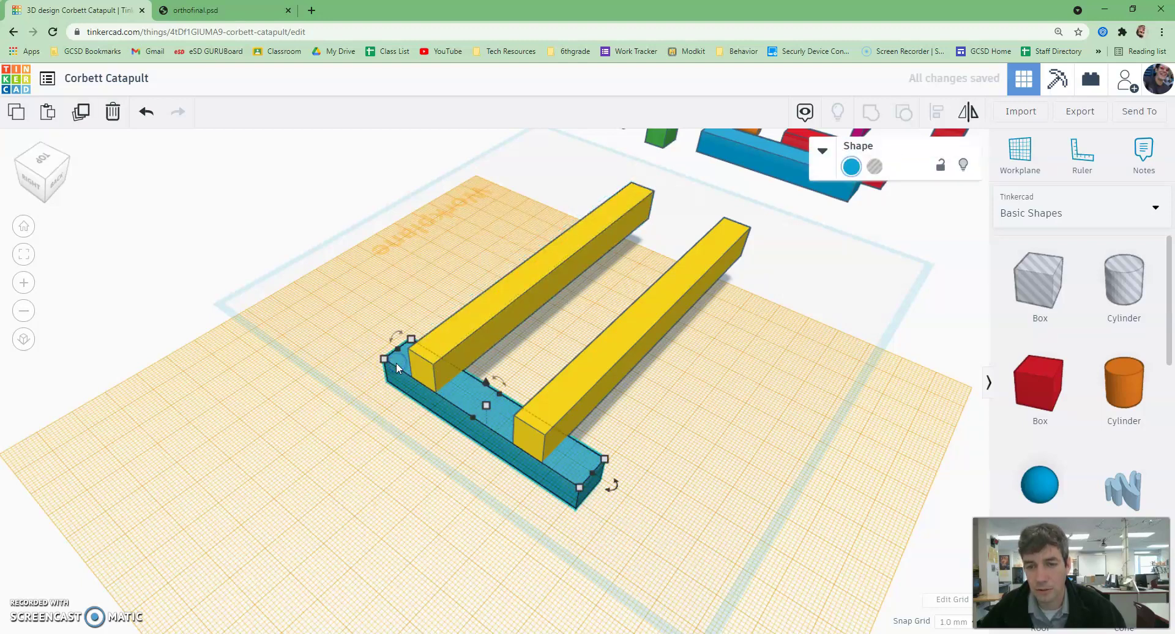
{"action": "left_click", "coordinate": [394, 354]}
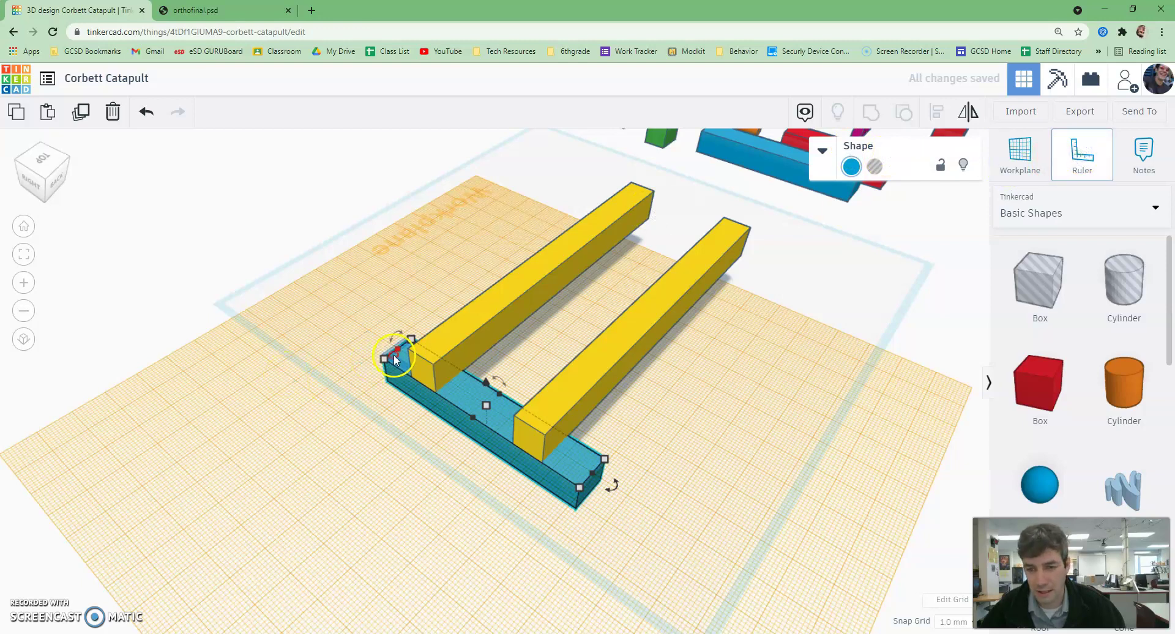
{"action": "left_click", "coordinate": [364, 431]}
{"action": "left_click", "coordinate": [433, 367]}
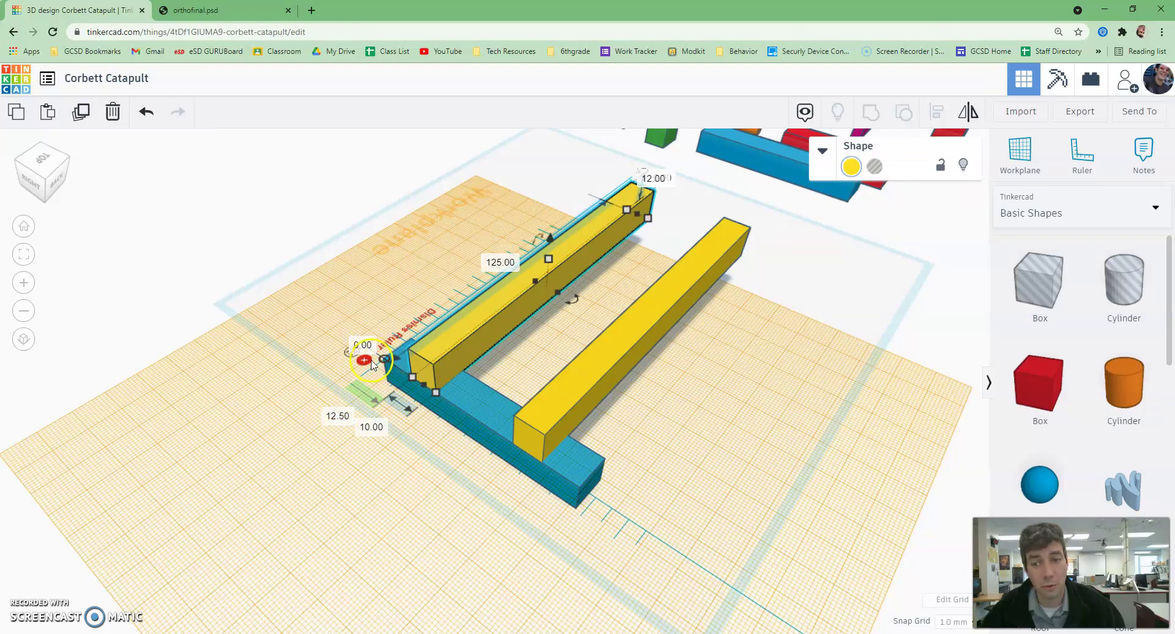
{"action": "left_click", "coordinate": [367, 363]}
{"action": "left_click", "coordinate": [310, 479]}
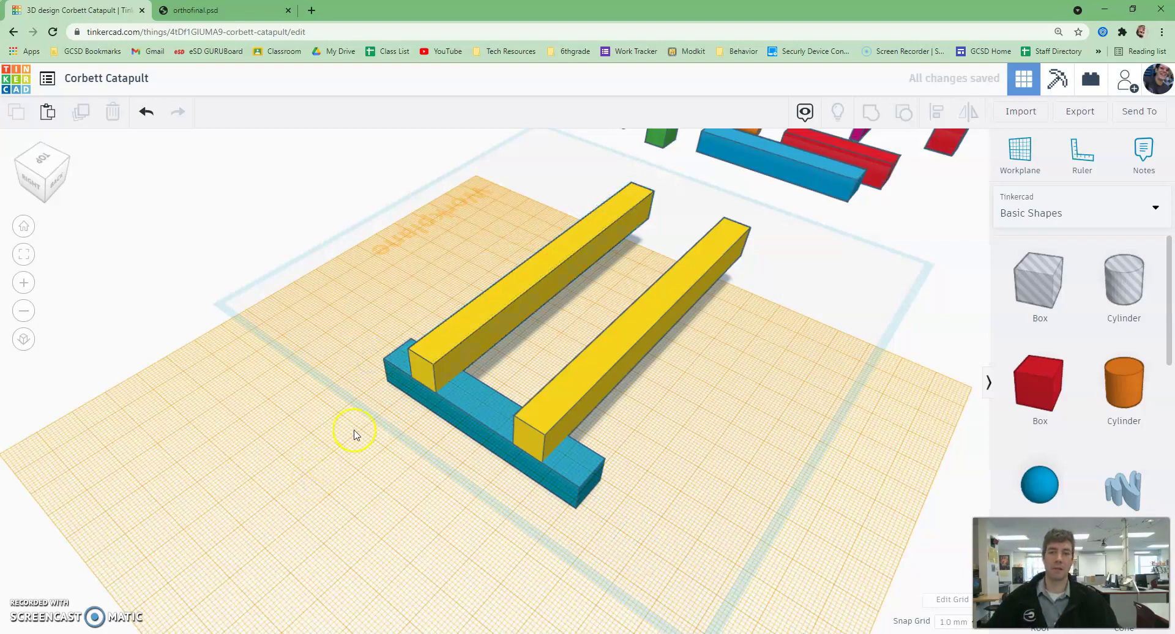
Group the left and right yellow rails into one shape, undoing the accidental move
{"action": "left_click", "coordinate": [427, 377]}
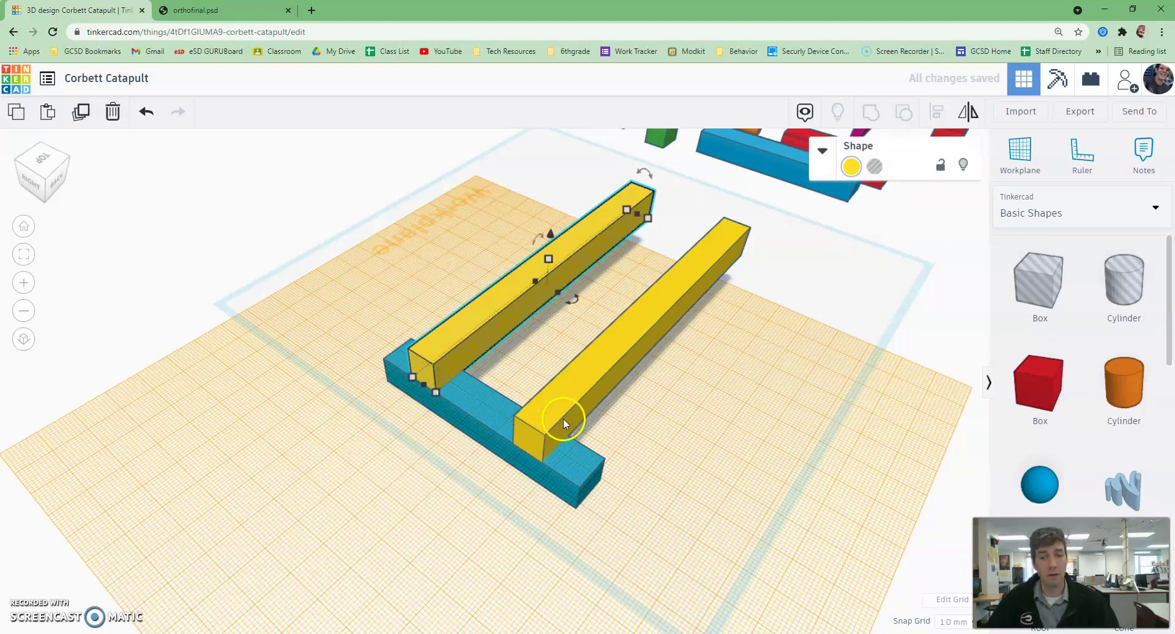
{"action": "left_click", "coordinate": [661, 401]}
{"action": "left_click", "coordinate": [578, 366]}
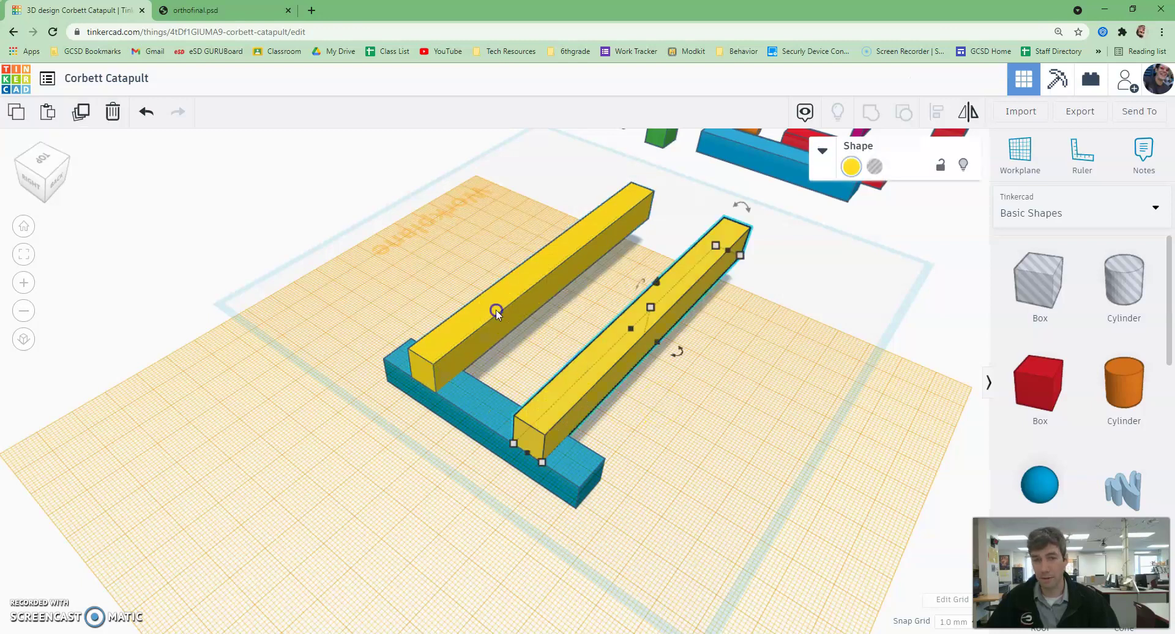
{"action": "left_click", "coordinate": [495, 311], "text": "shift"}
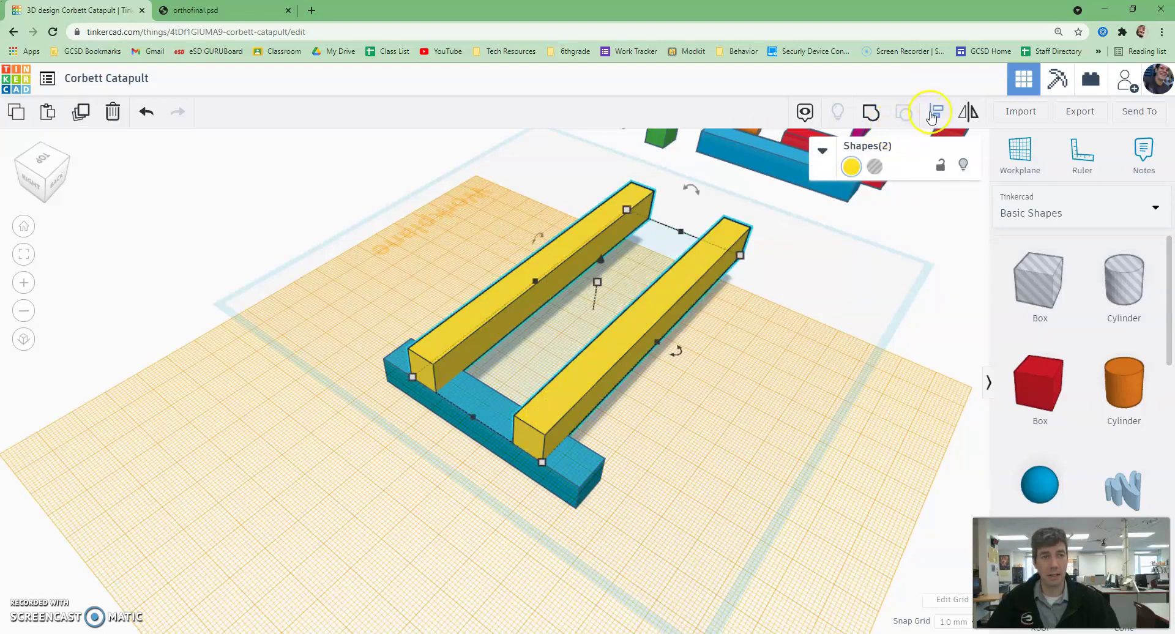
{"action": "left_click", "coordinate": [870, 115]}
{"action": "left_click_drag", "start_coordinate": [632, 343], "coordinate": [656, 418]}
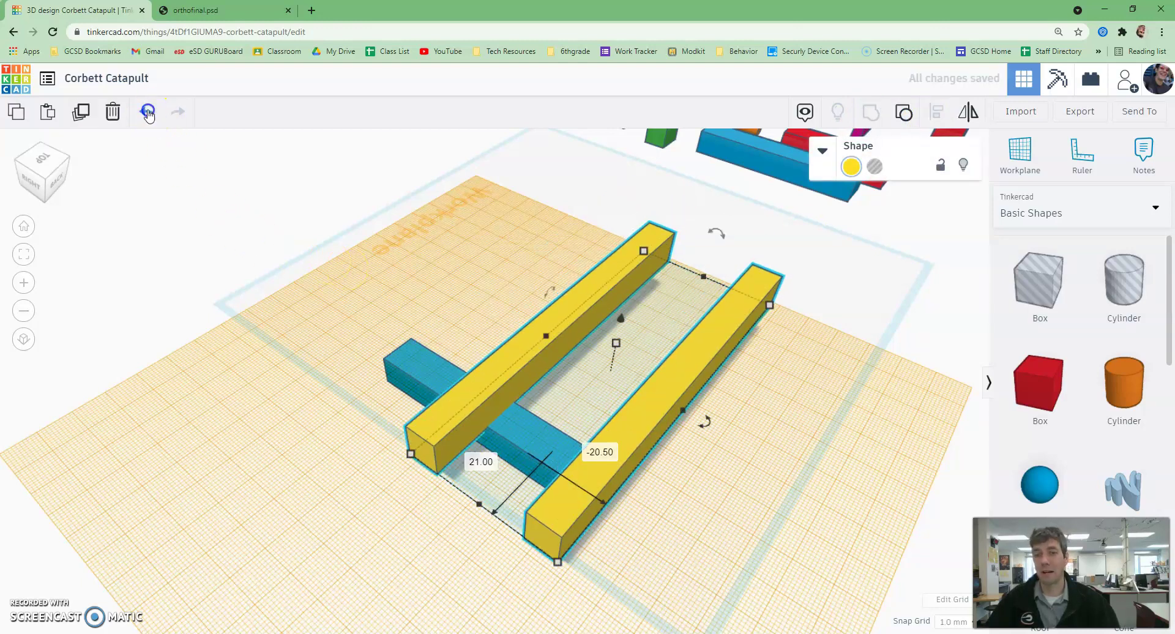
{"action": "left_click", "coordinate": [148, 115]}
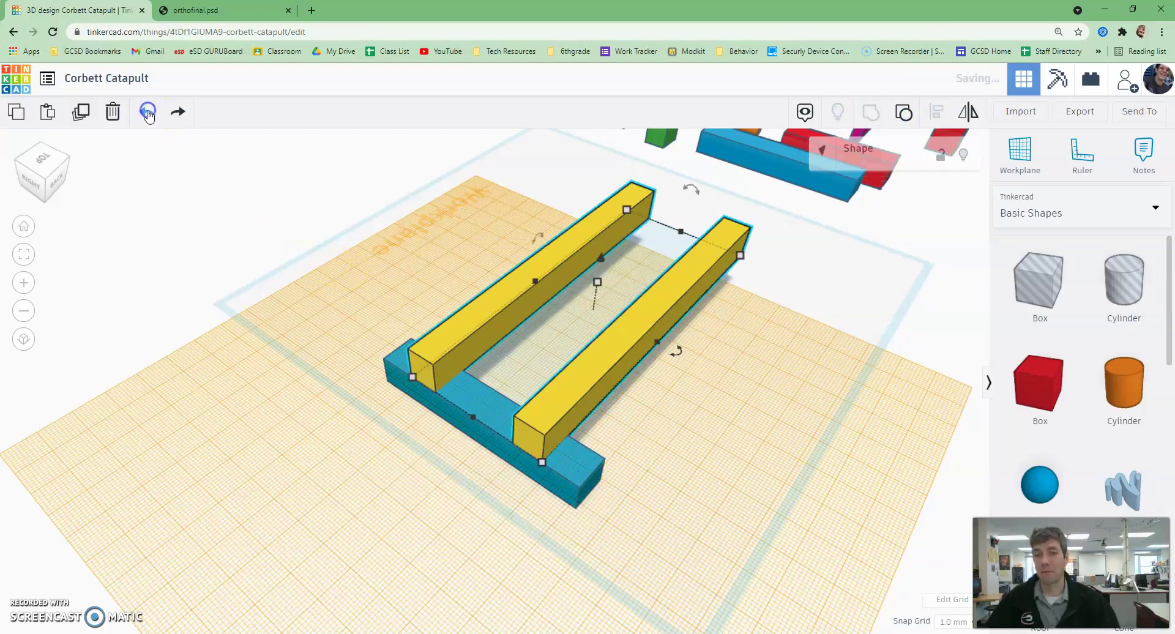
{"action": "left_click", "coordinate": [753, 483]}
Reset the workplane back to the default grid
{"action": "left_click", "coordinate": [1019, 153]}
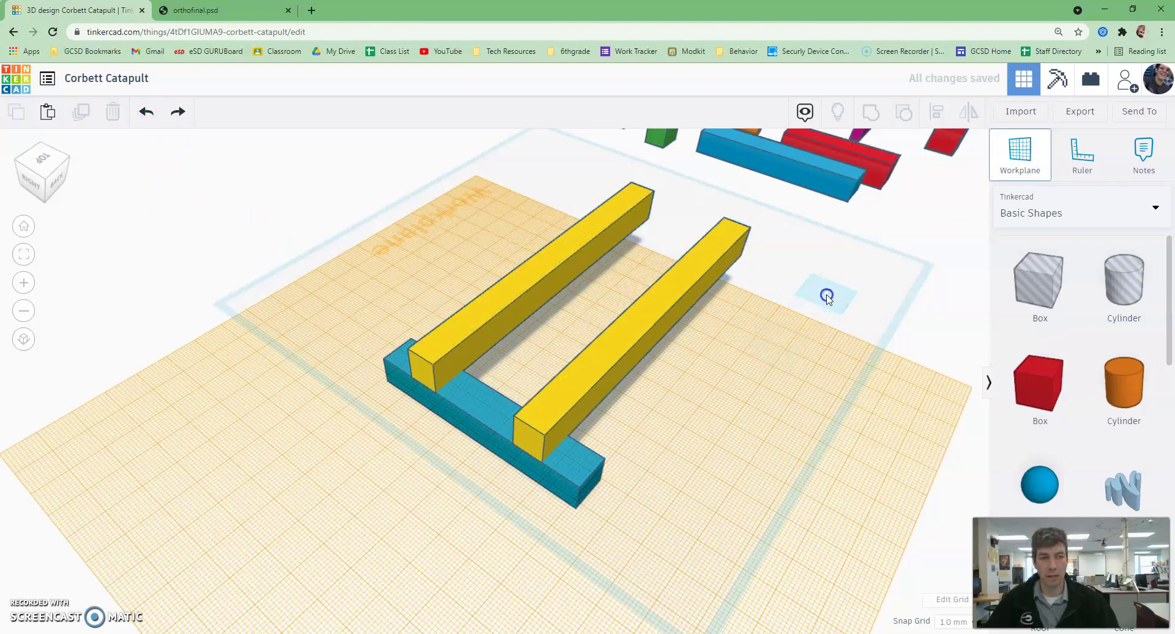
{"action": "left_click", "coordinate": [822, 300]}
{"action": "scroll", "coordinate": [603, 415], "scroll_direction": "down", "scroll_amount": 2}
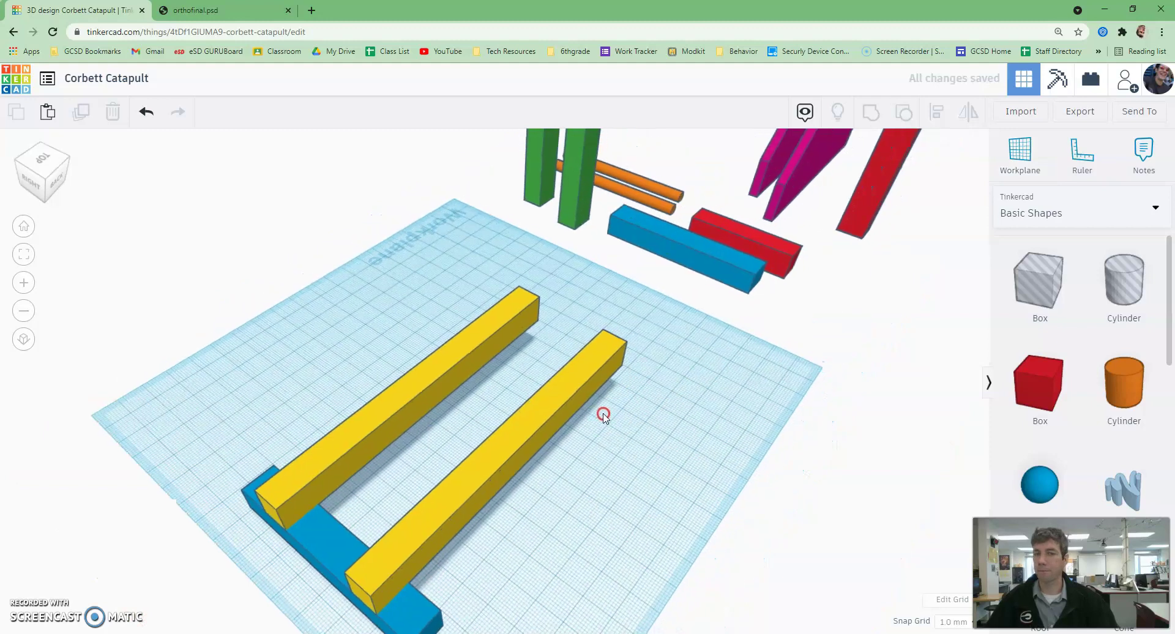
Move the blue bar under the rails' far ends and align it to the yellow rails
{"action": "left_click_drag", "start_coordinate": [695, 248], "coordinate": [619, 351]}
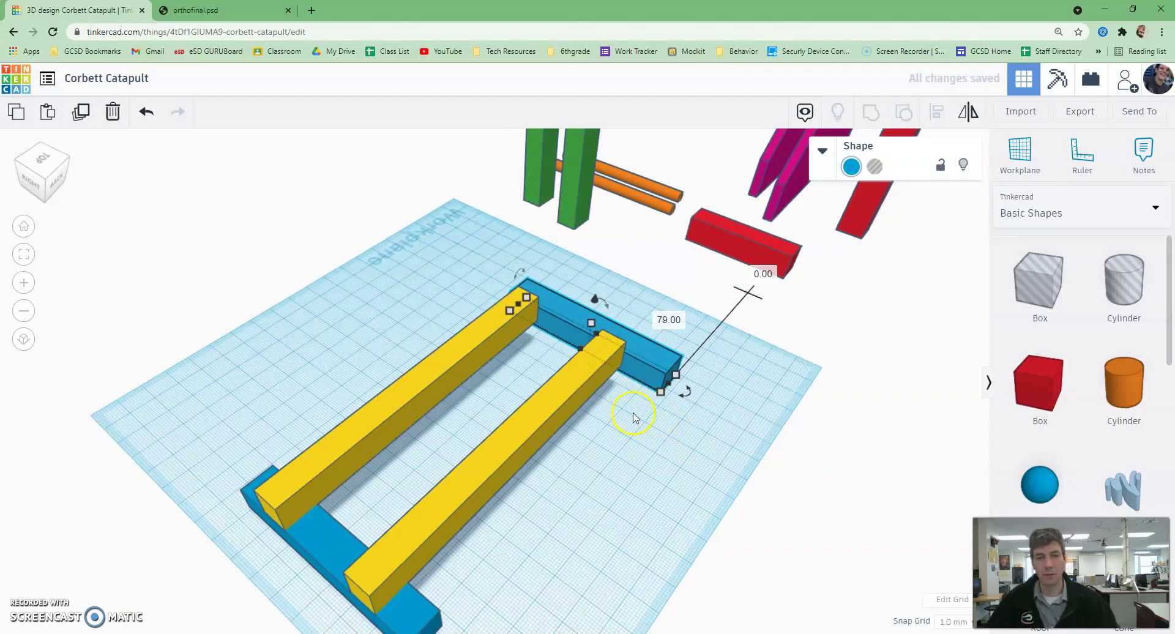
{"action": "left_click_drag", "start_coordinate": [663, 428], "coordinate": [592, 326]}
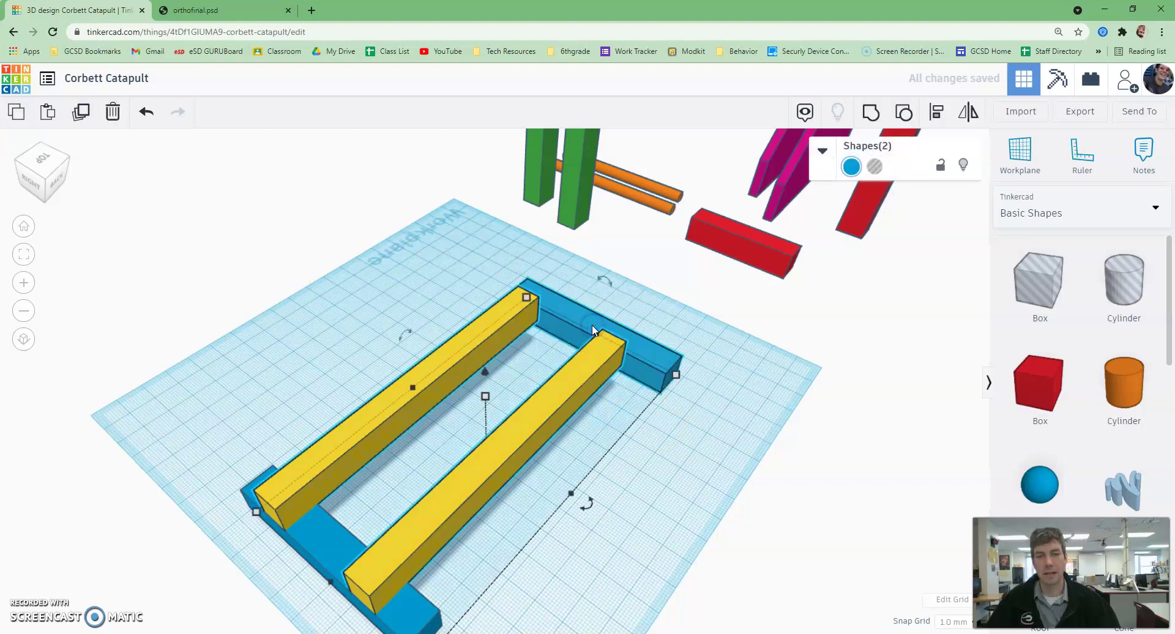
{"action": "left_click", "coordinate": [569, 384]}
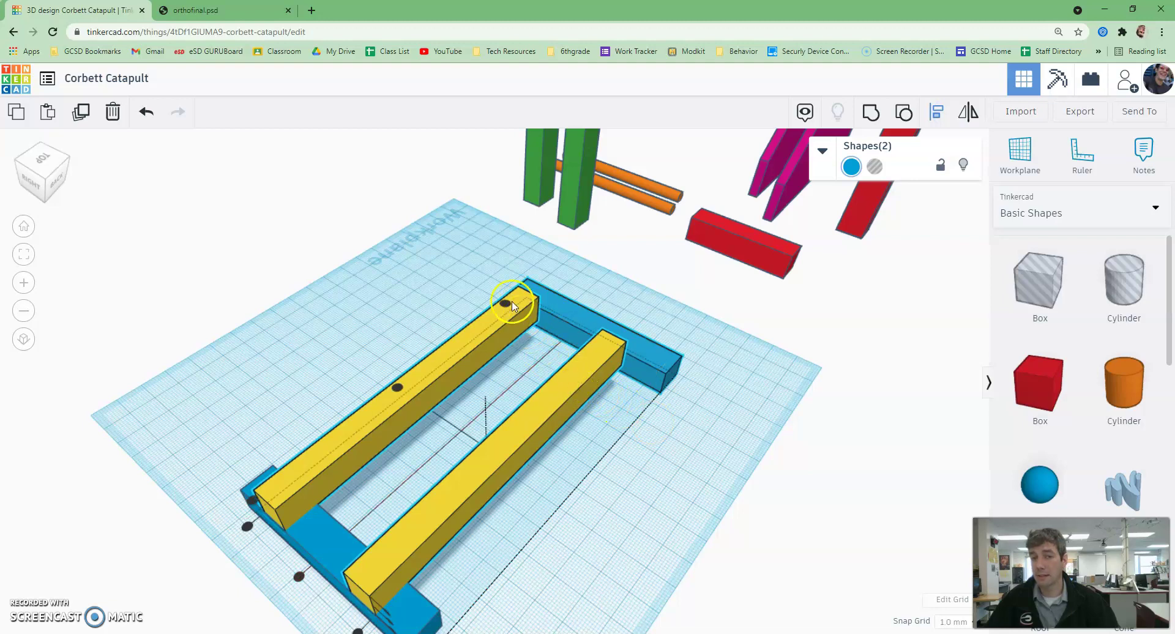
{"action": "left_click_drag", "start_coordinate": [503, 304], "coordinate": [537, 444]}
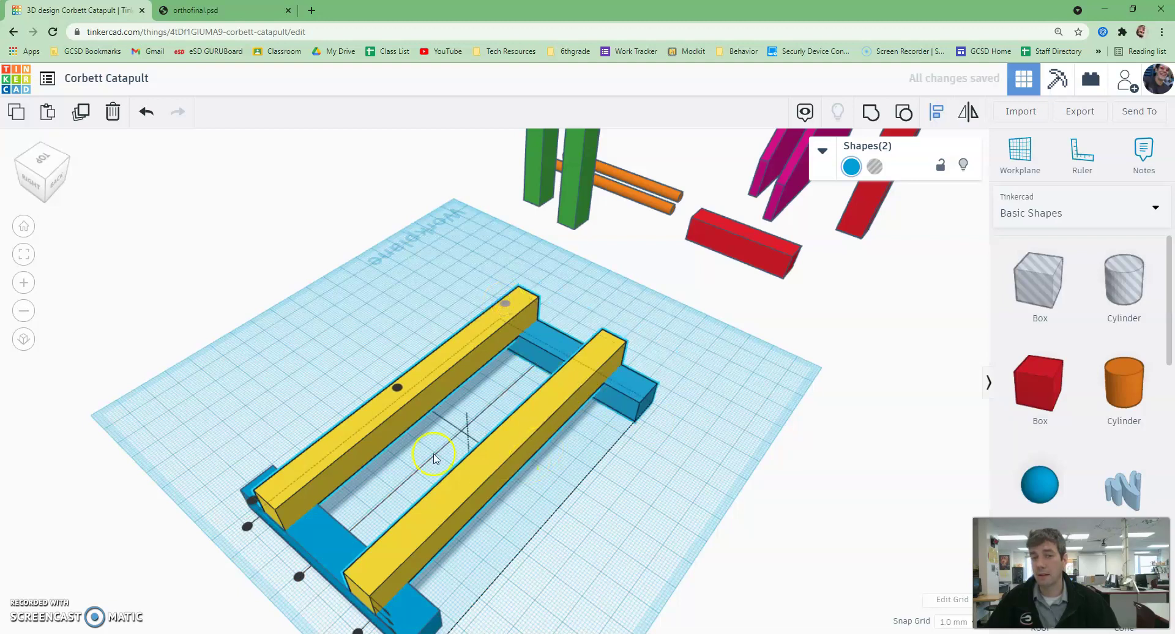
{"action": "right_click_drag", "start_coordinate": [559, 536], "coordinate": [281, 549]}
{"action": "right_click_drag", "start_coordinate": [411, 498], "coordinate": [415, 510]}
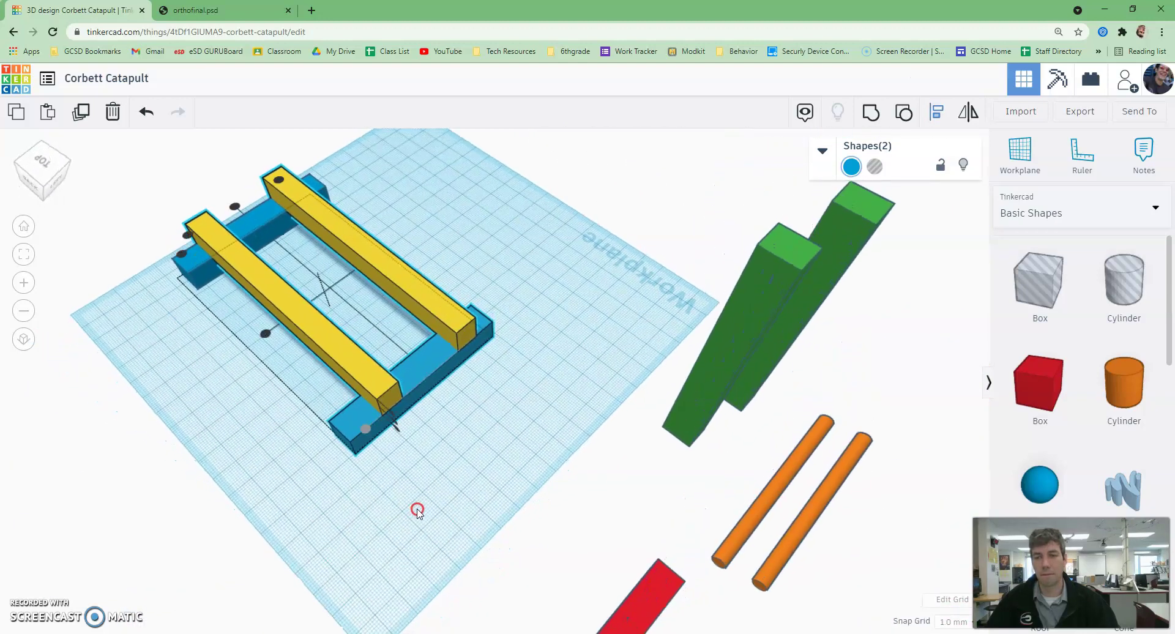
Align the front blue bar with the back blue bar beneath the grouped rails
{"action": "left_click", "coordinate": [386, 464]}
{"action": "left_click", "coordinate": [362, 433]}
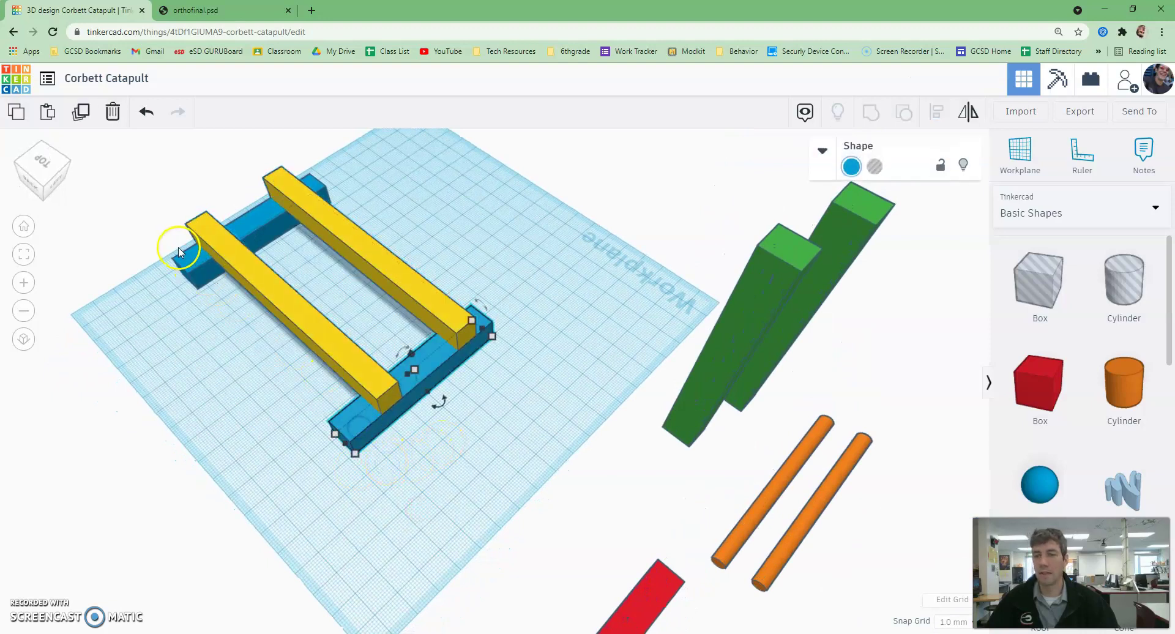
{"action": "left_click", "coordinate": [190, 268], "text": "shift"}
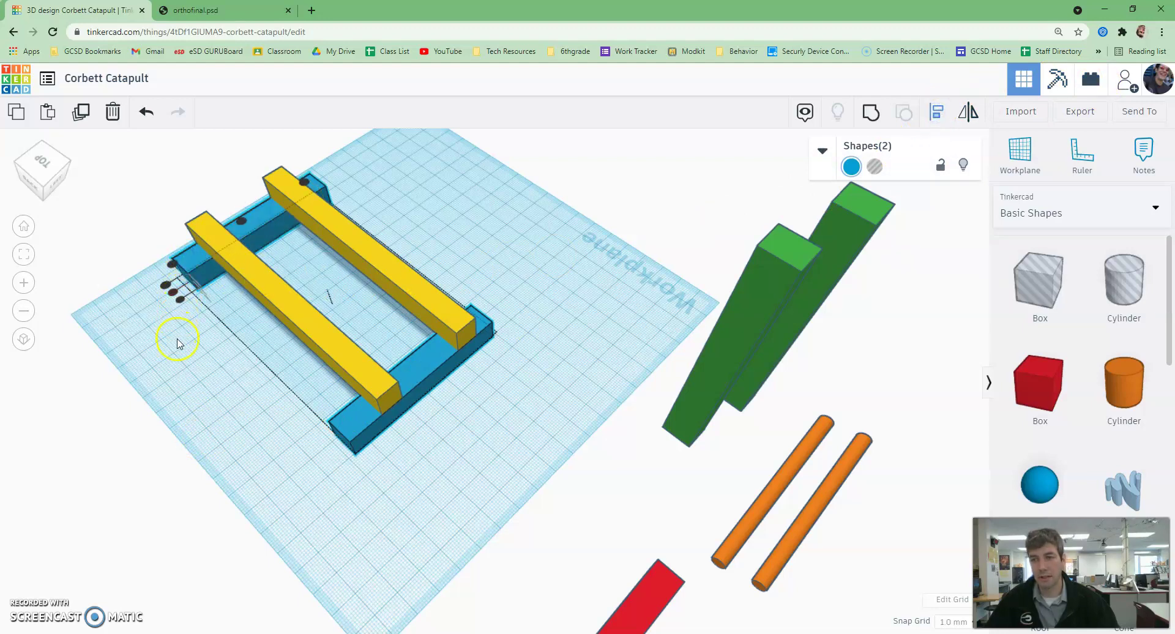
{"action": "left_click", "coordinate": [174, 264]}
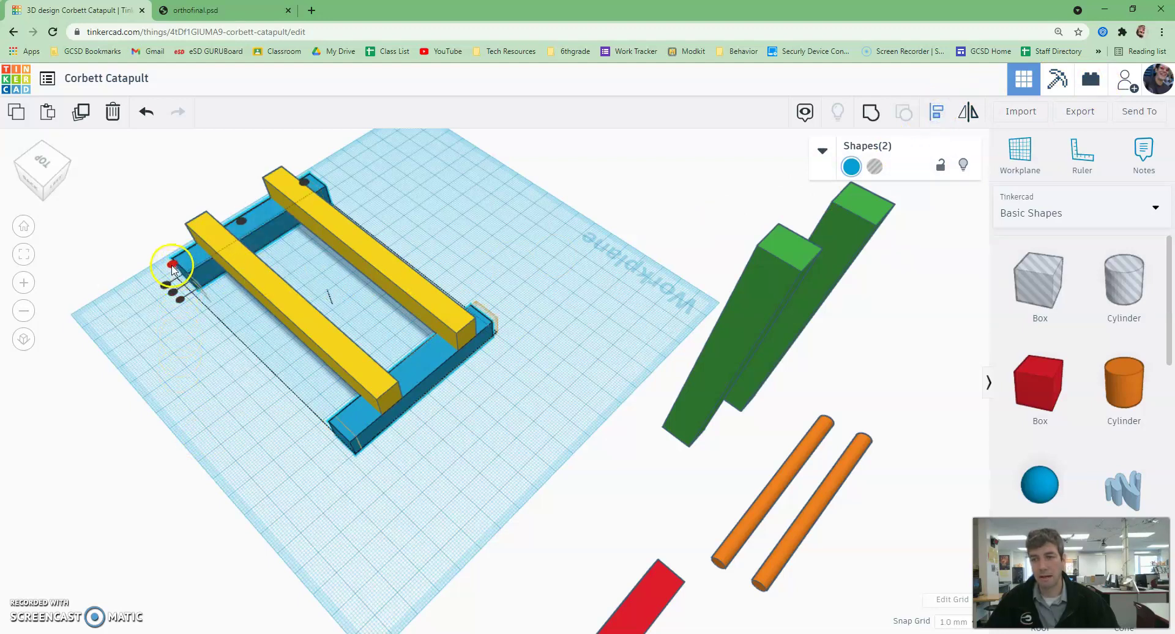
{"action": "left_click", "coordinate": [213, 454]}
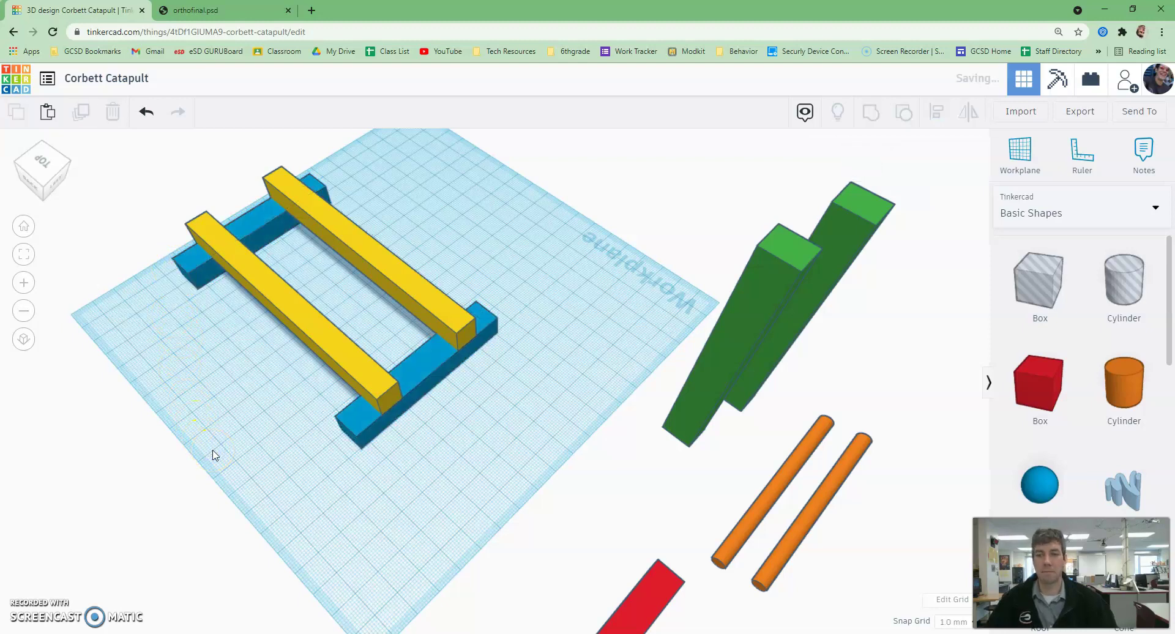
{"action": "right_click_drag", "start_coordinate": [213, 454], "coordinate": [512, 402]}
{"action": "left_click", "coordinate": [623, 351]}
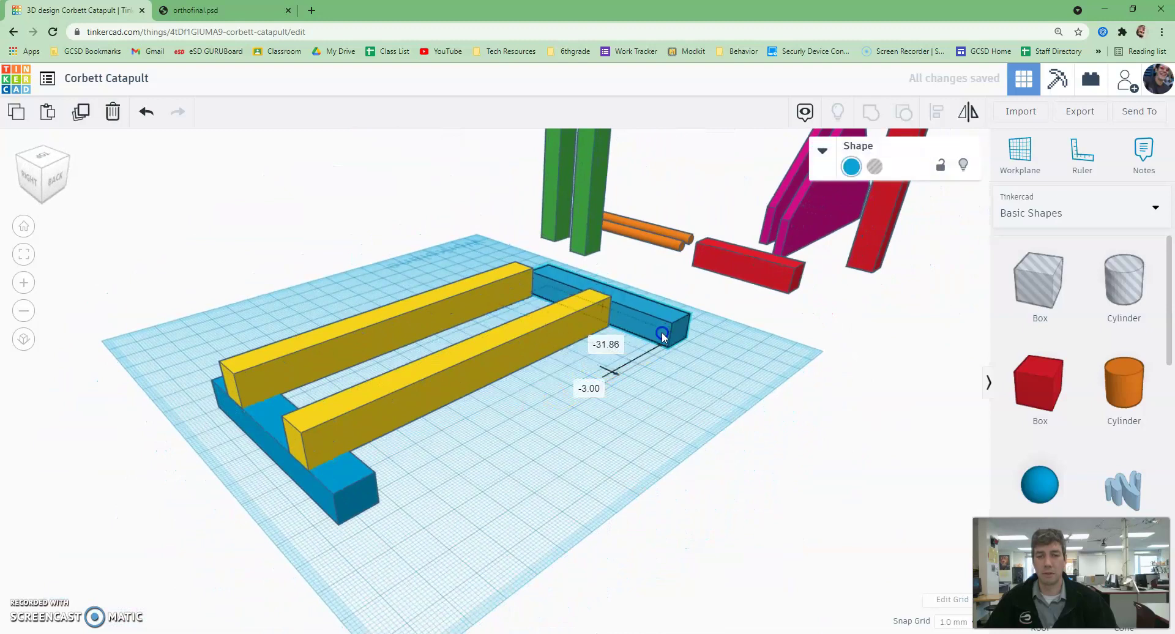
Align the short blue bar with the grouped yellow rails
{"action": "left_click", "coordinate": [564, 321], "text": "shift"}
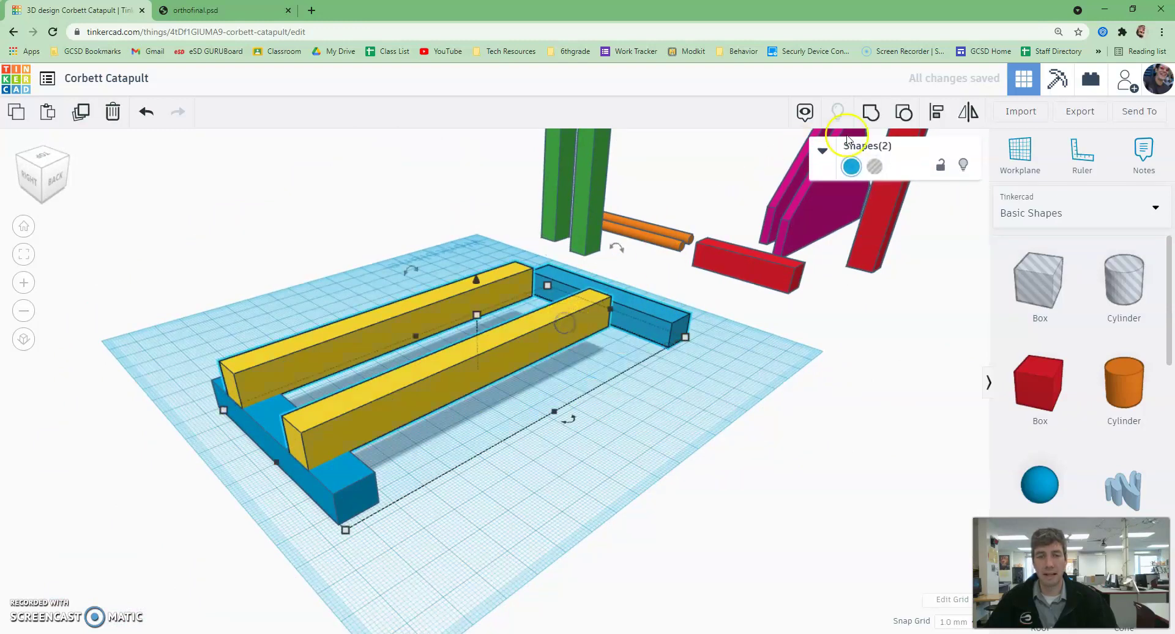
{"action": "left_click", "coordinate": [934, 111]}
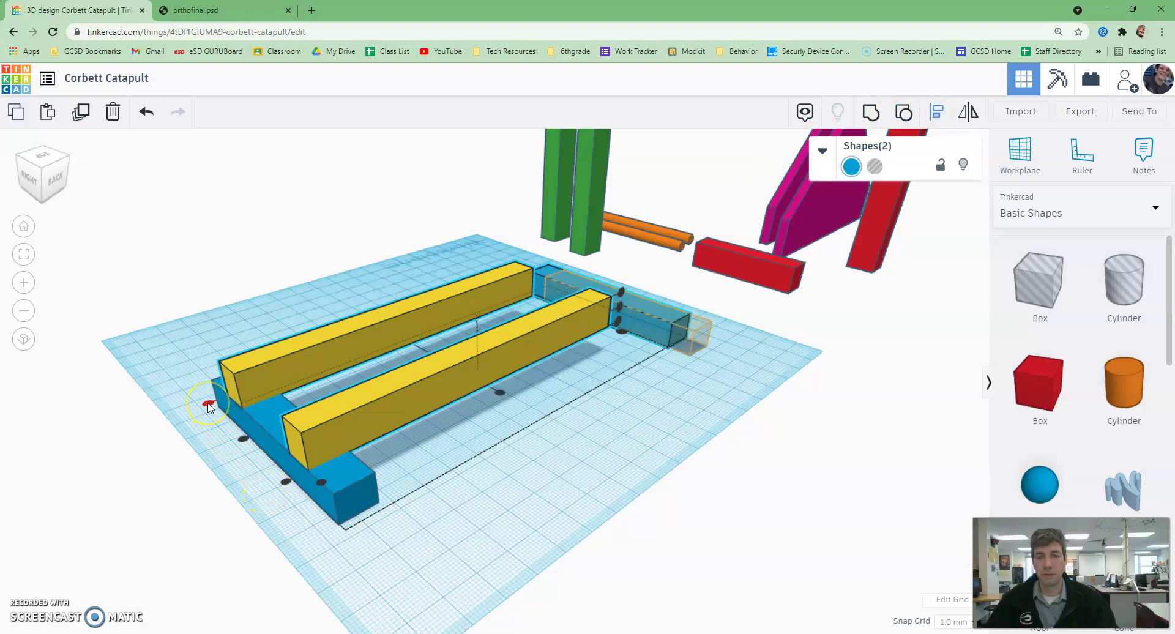
{"action": "left_click", "coordinate": [624, 332]}
Align the far blue bar to the near one, then group both blue bars
{"action": "left_click", "coordinate": [619, 488]}
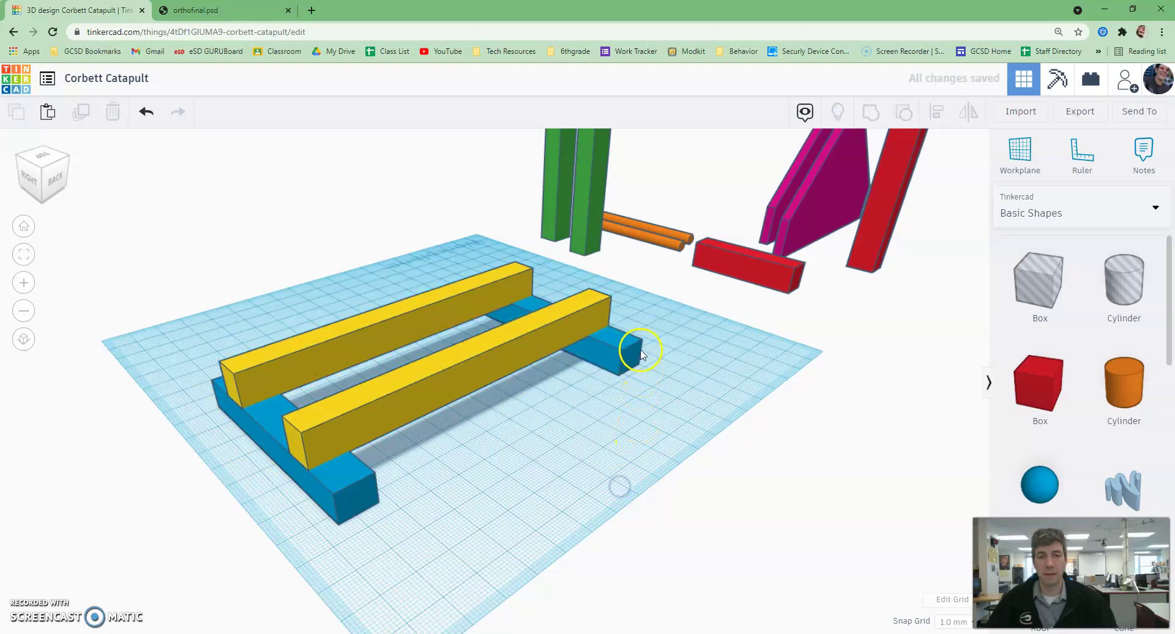
{"action": "left_click", "coordinate": [629, 358]}
{"action": "left_click", "coordinate": [371, 509], "text": "shift"}
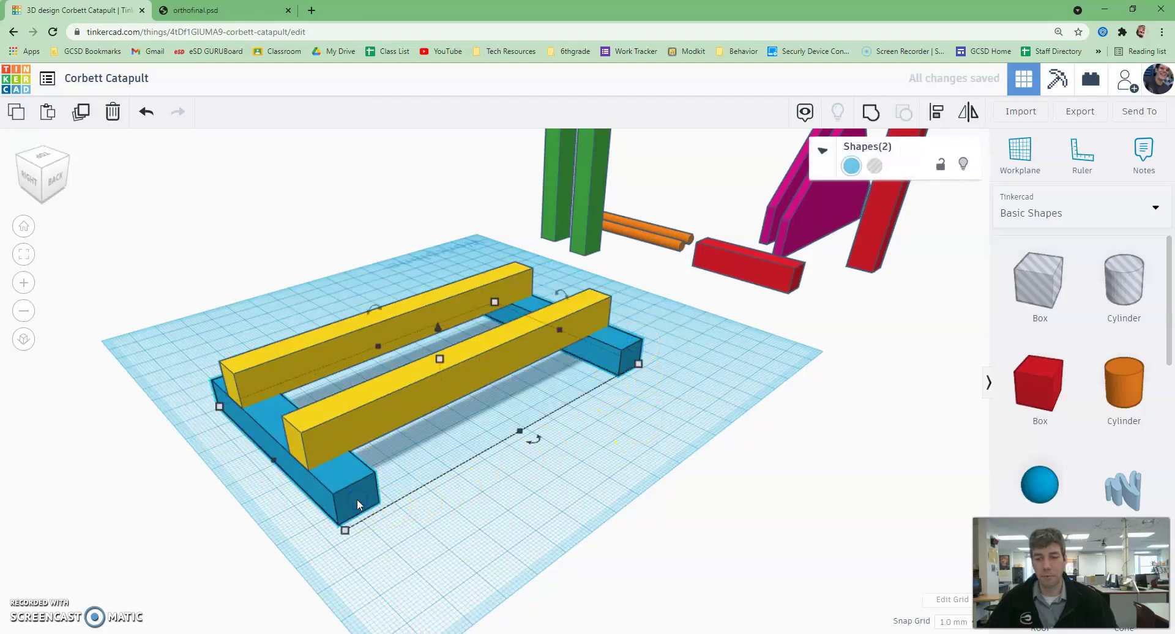
{"action": "left_click", "coordinate": [934, 113]}
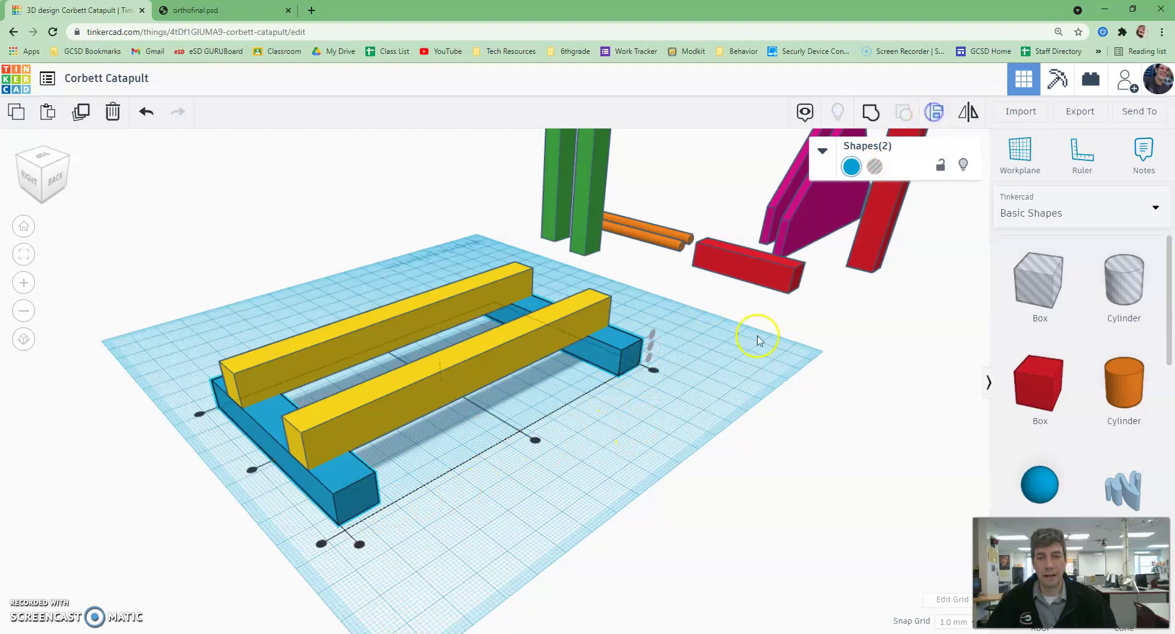
{"action": "left_click", "coordinate": [359, 493]}
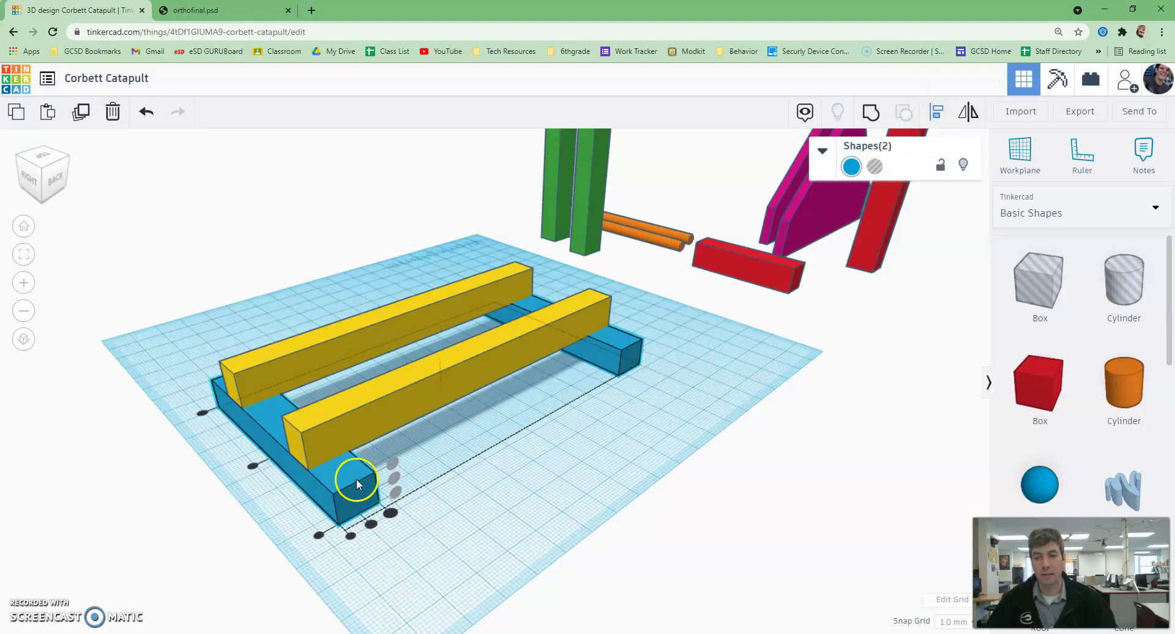
{"action": "left_click", "coordinate": [318, 536]}
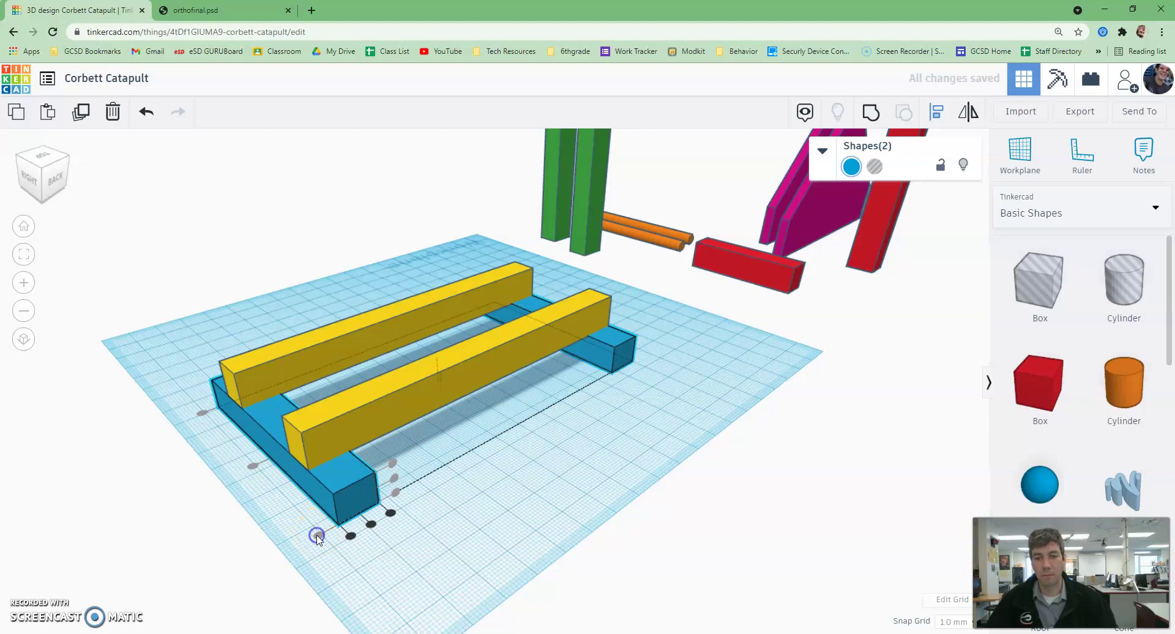
{"action": "left_click", "coordinate": [362, 491]}
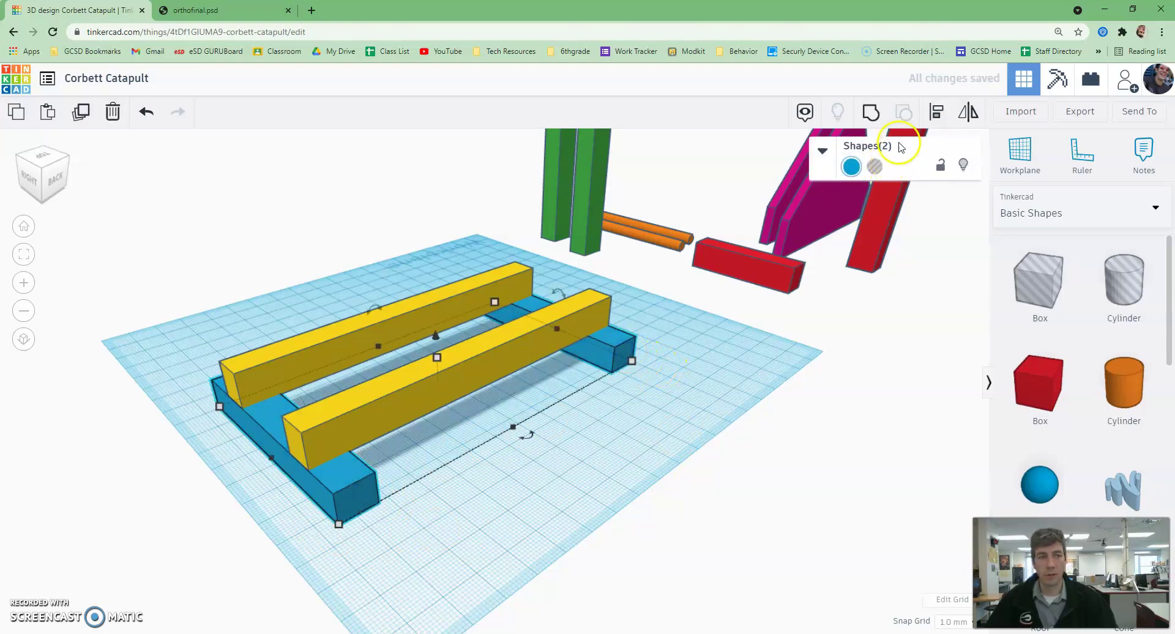
{"action": "left_click", "coordinate": [875, 115]}
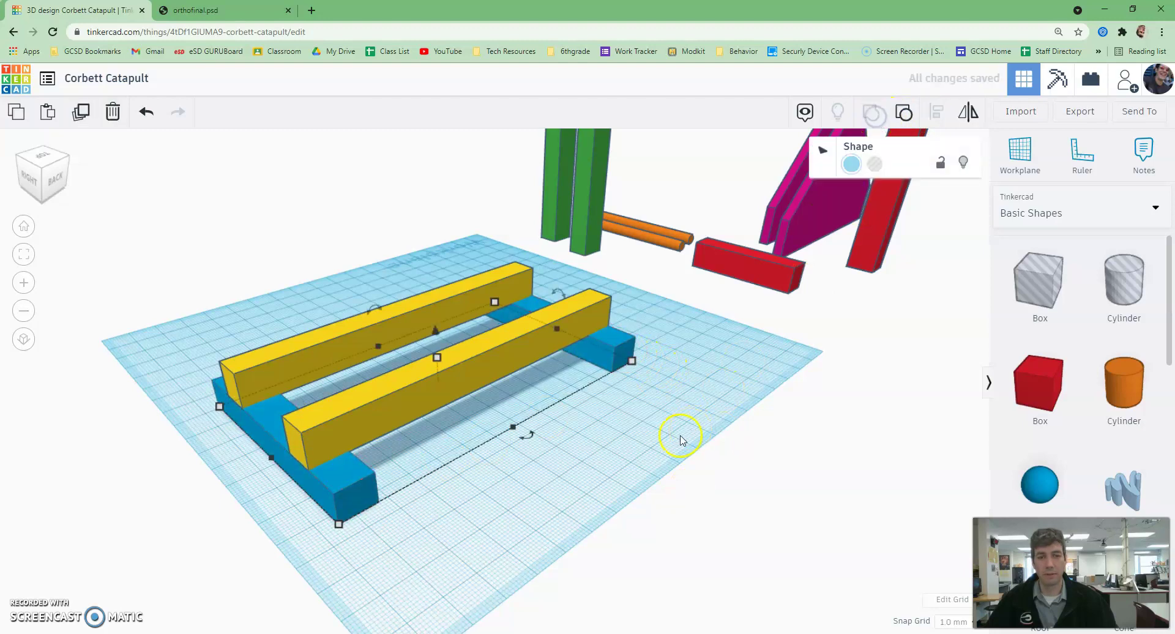
{"action": "left_click", "coordinate": [678, 440]}
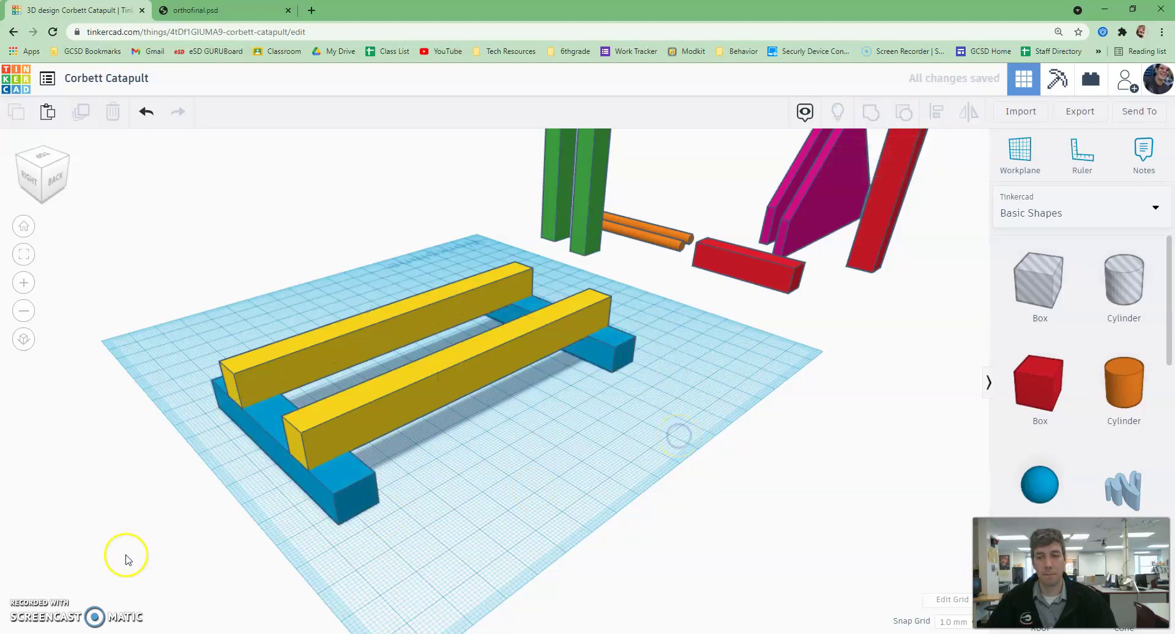